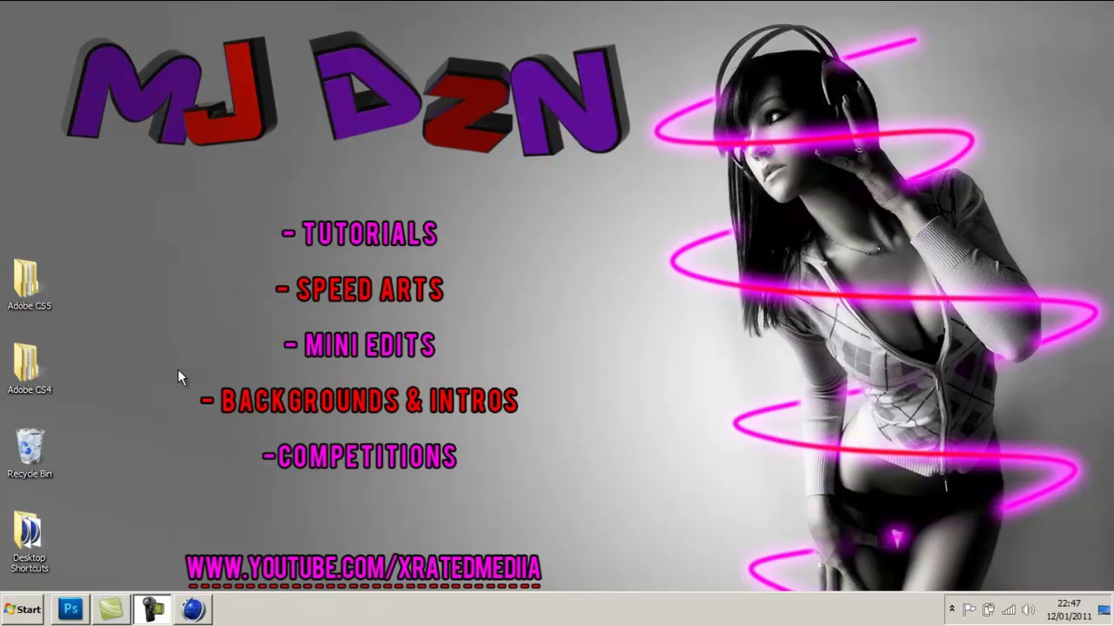
Step: Switch to Cinema 4D, frame the whole 3D text in the perspective view and render a preview of it
left_click(193, 609)
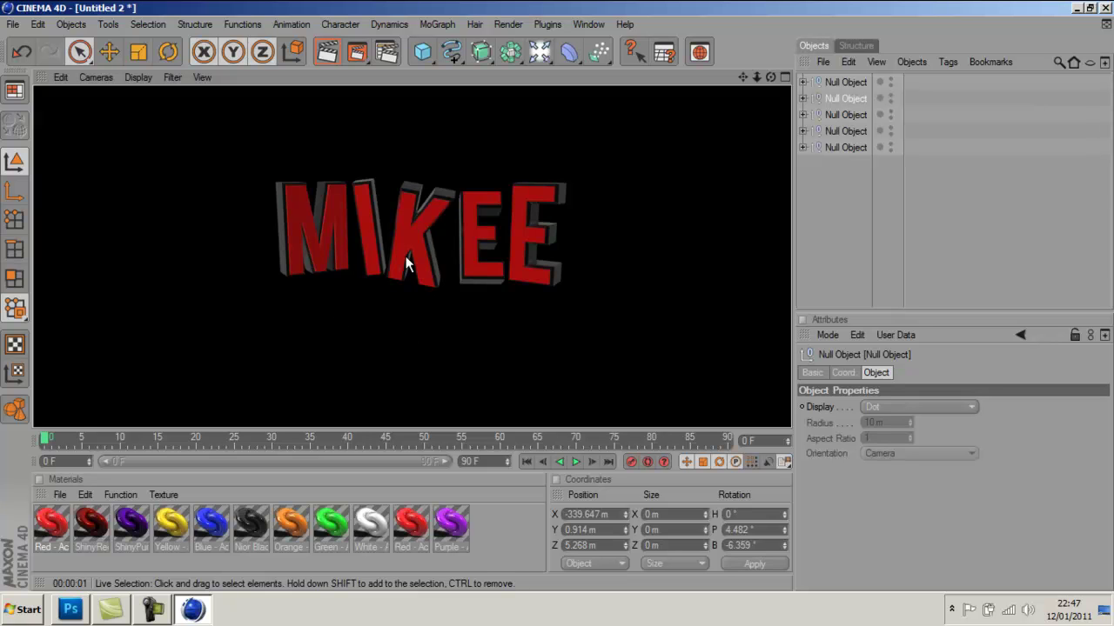
scroll(406, 258, "up", 5)
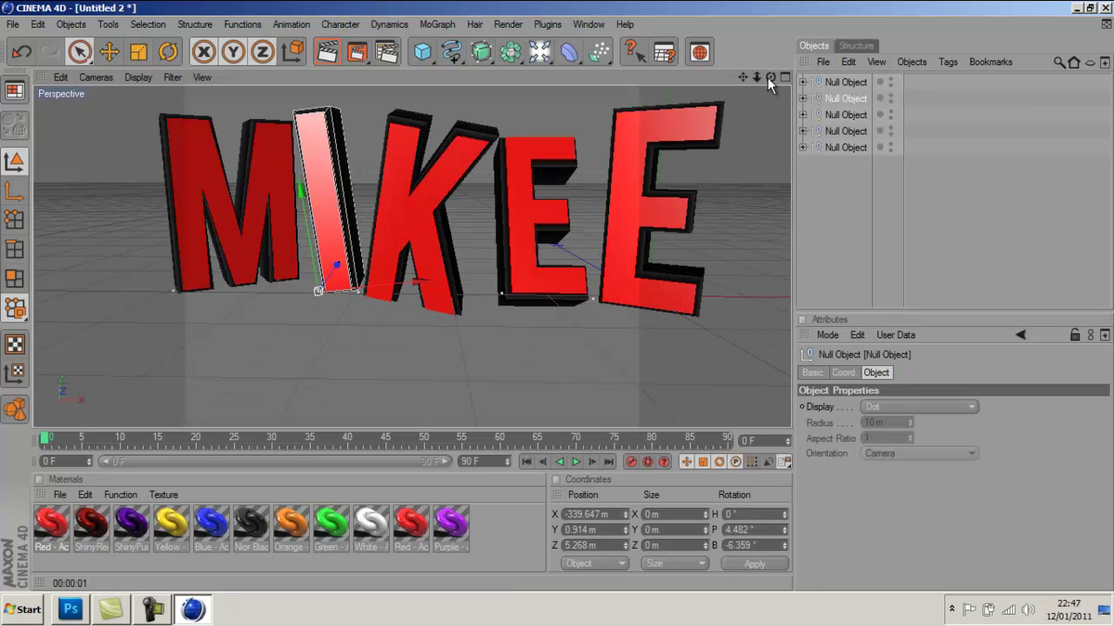
scroll(556, 296, "down", 4)
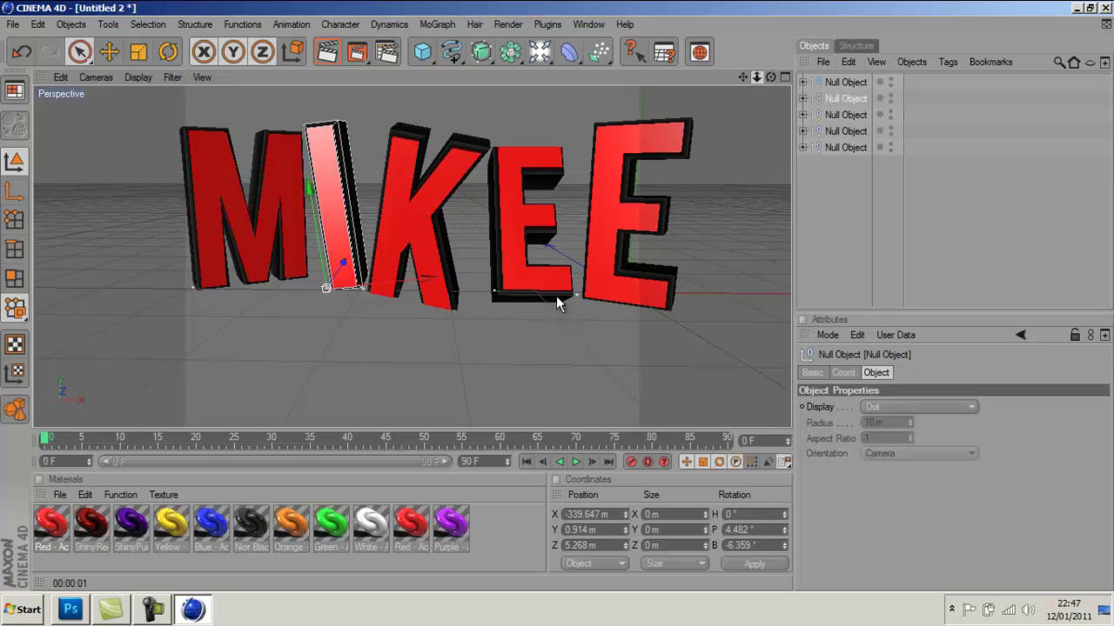
scroll(555, 296, "down", 3)
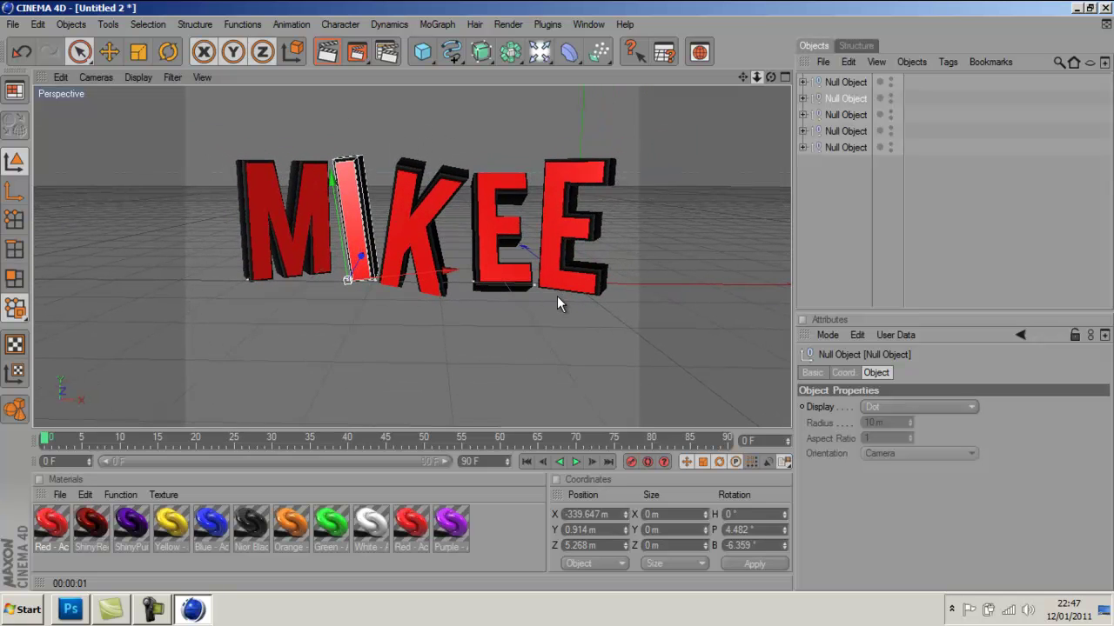
mouse_move(744, 76)
left_mouse_down()
mouse_move(557, 296)
mouse_move(744, 76)
left_mouse_up()
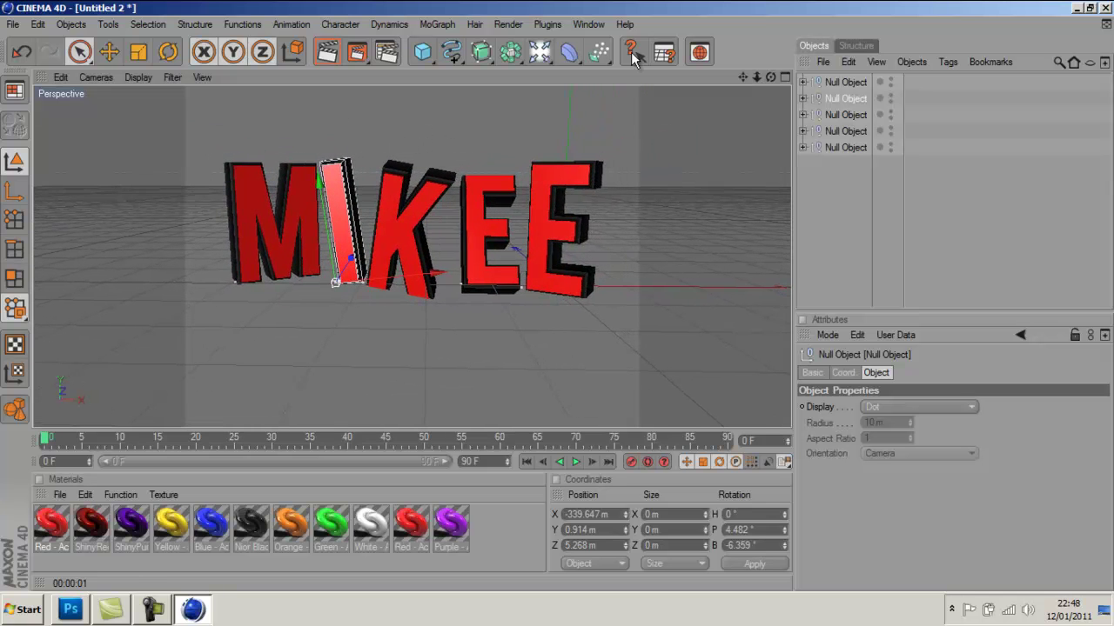
left_click(331, 55)
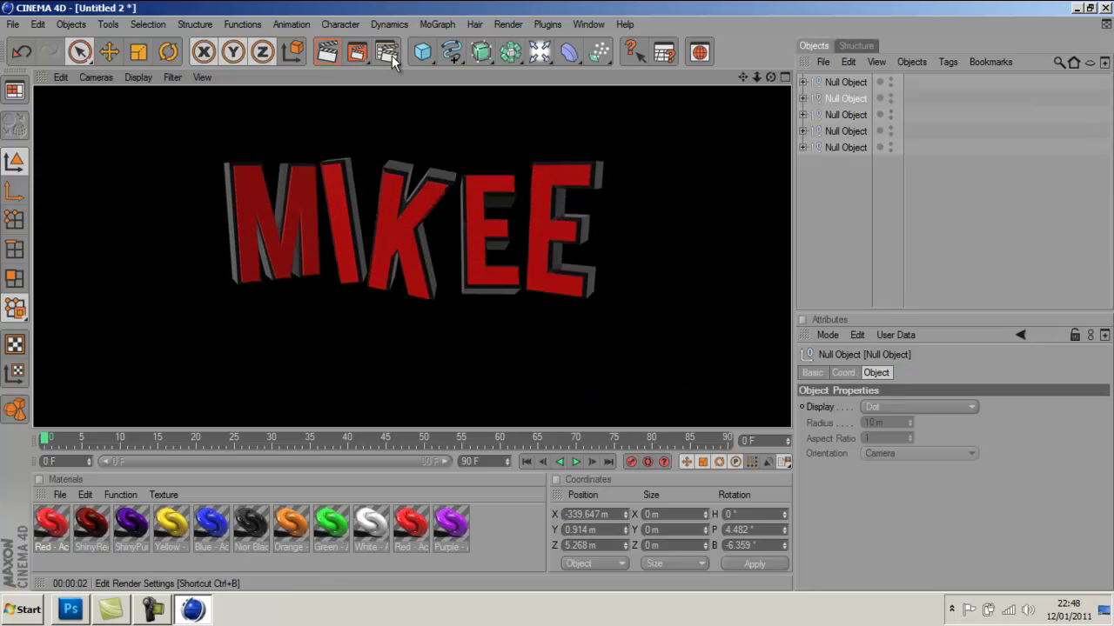
Step: Set the render output to the 1280 x 720 HDTV resolution, HDTV film format and Current Frame
left_click(392, 55)
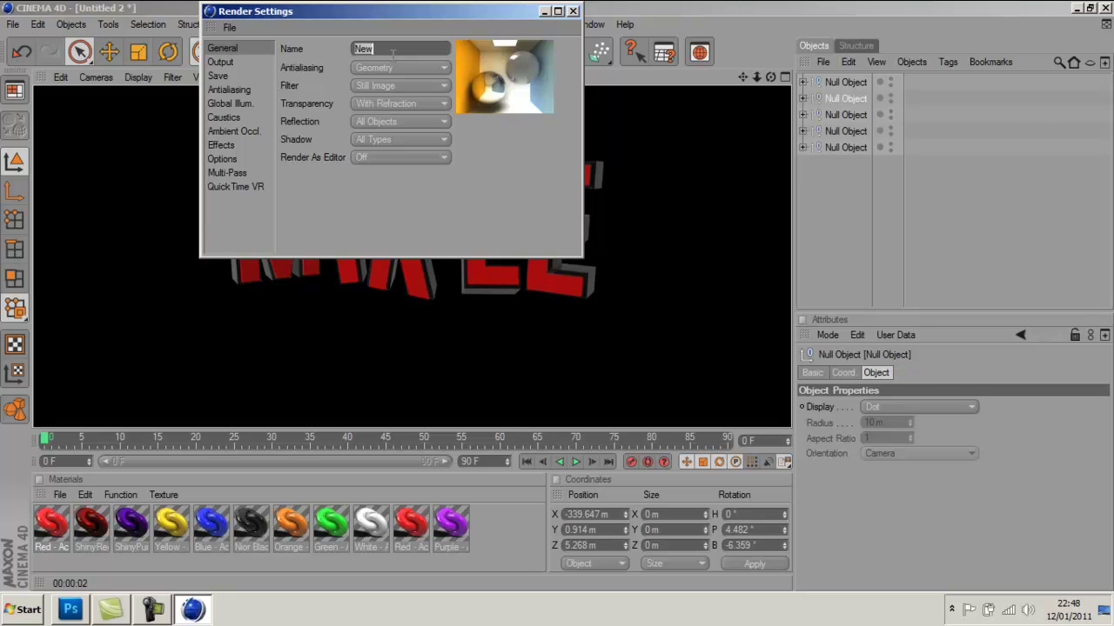
left_click(227, 62)
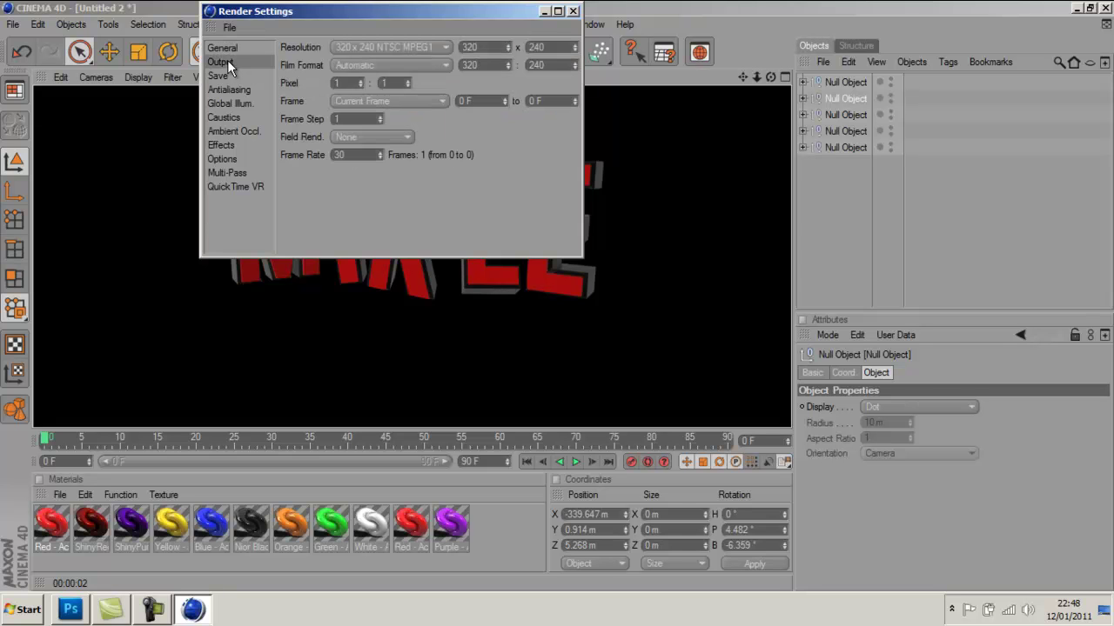
left_click(441, 45)
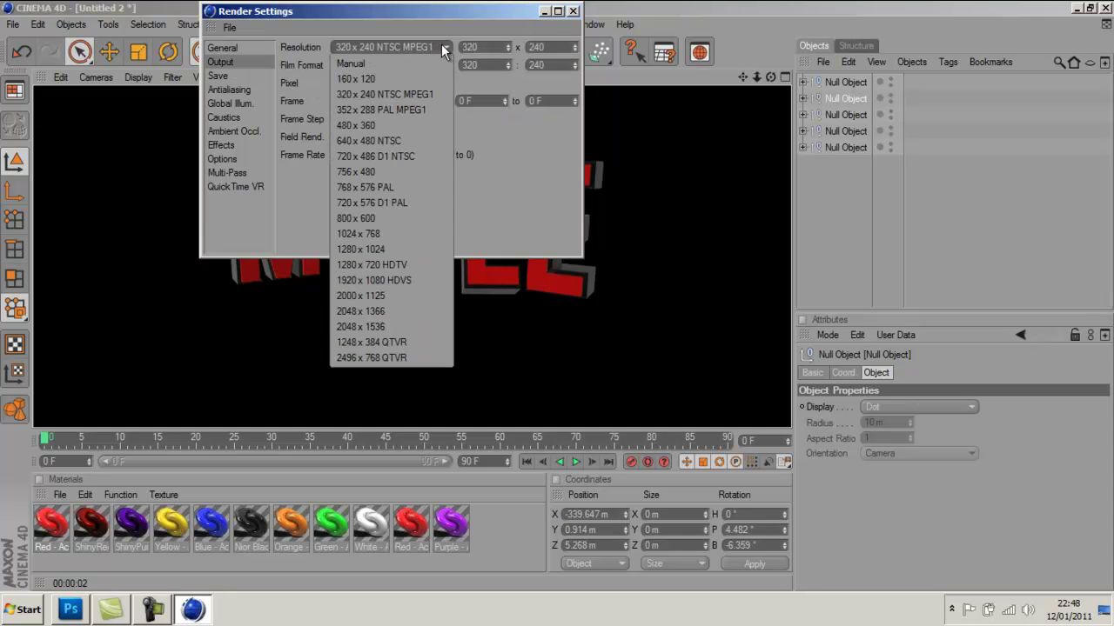
left_click(371, 265)
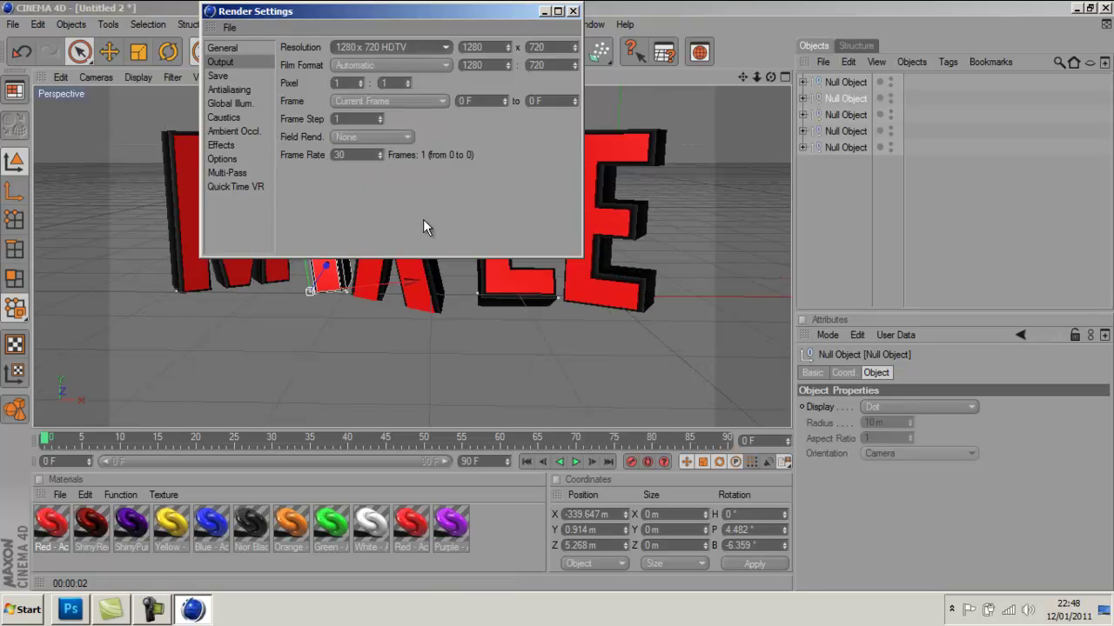
left_click(441, 66)
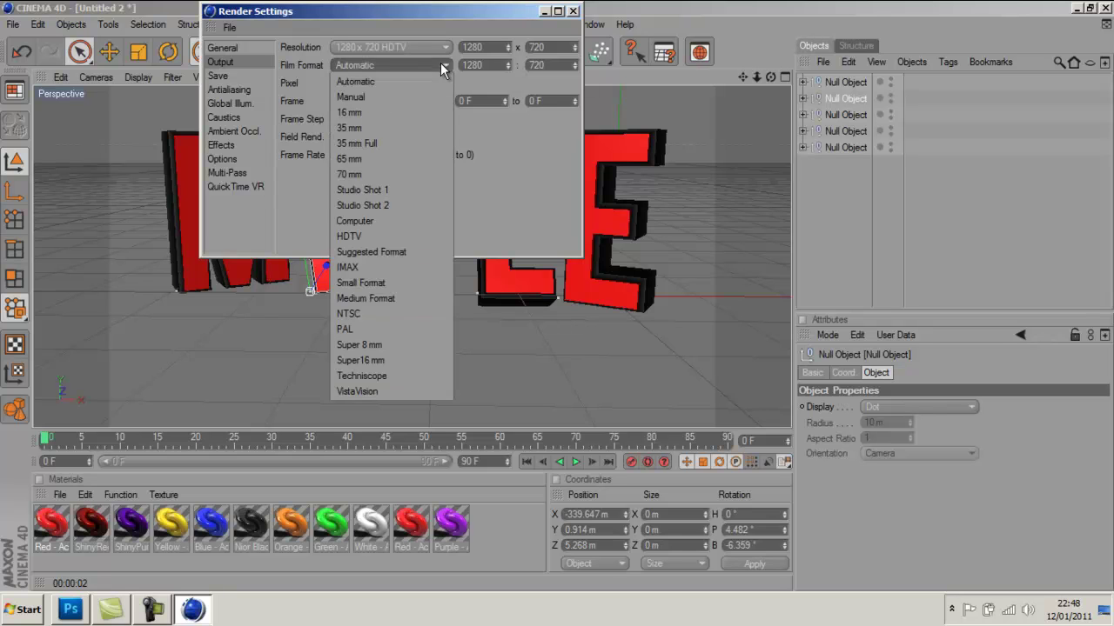
left_click(376, 235)
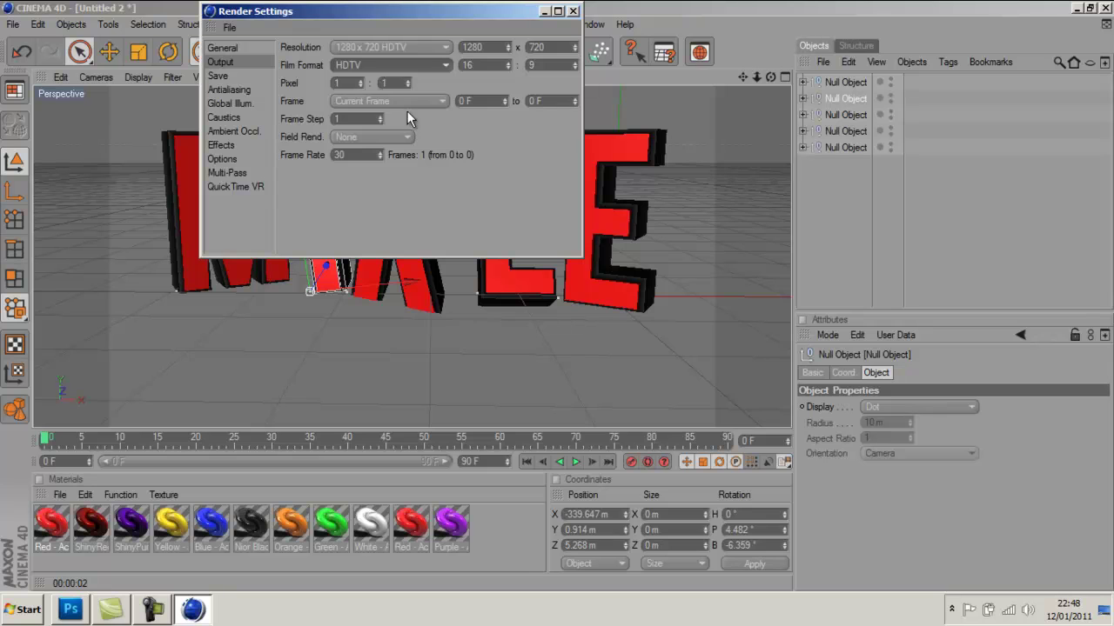
left_click(428, 100)
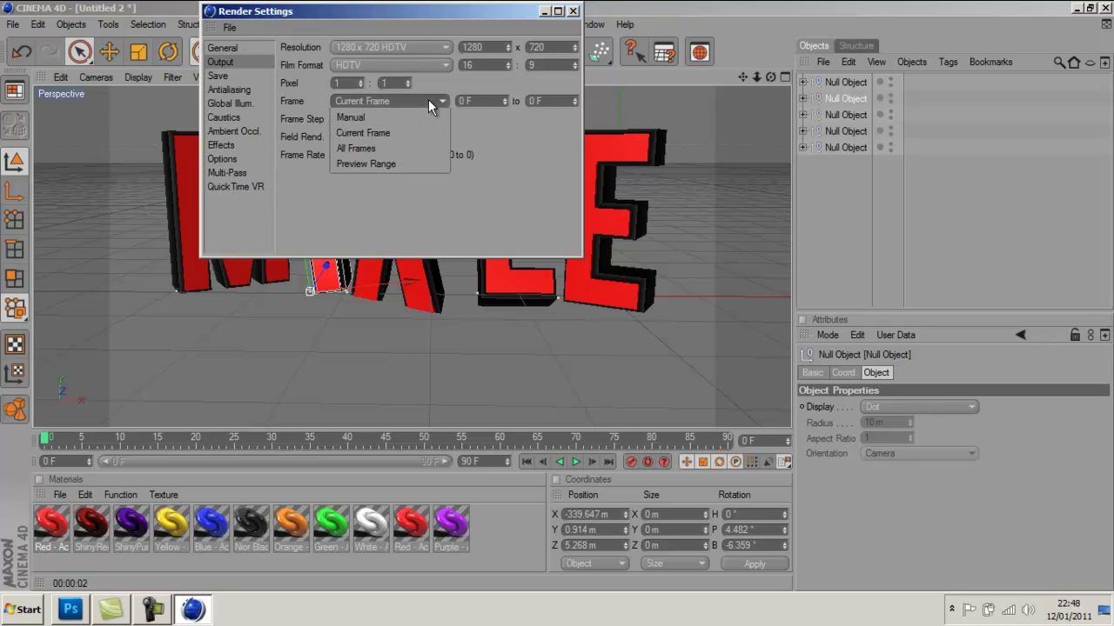
left_click(407, 127)
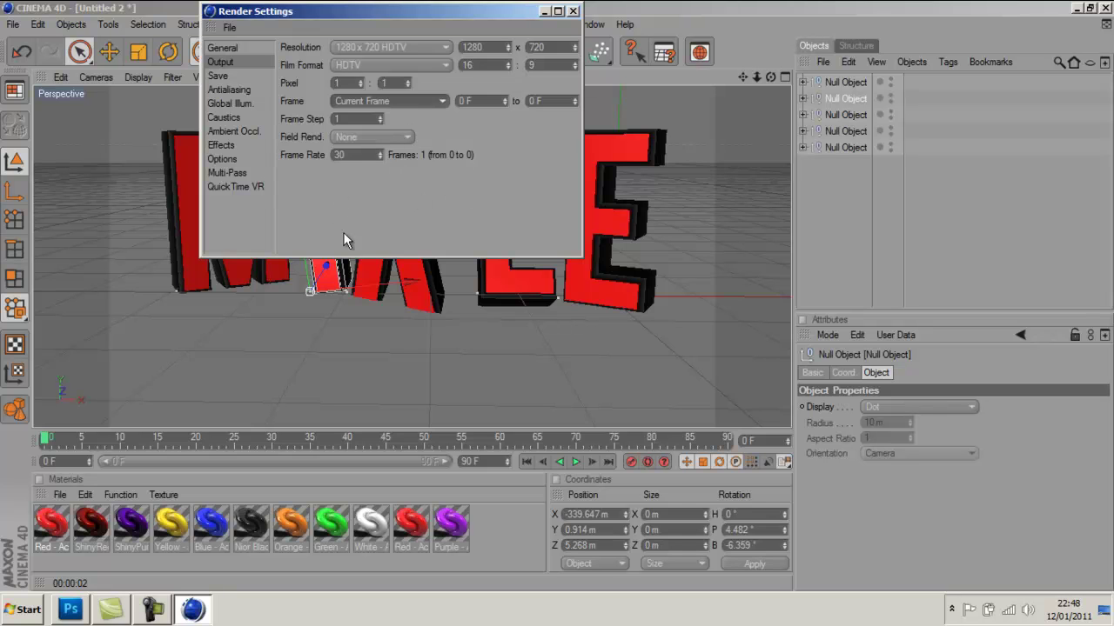
Step: Set the render's save path to the Desktop, naming the file after the word spelled by the 3D letters
left_click(219, 76)
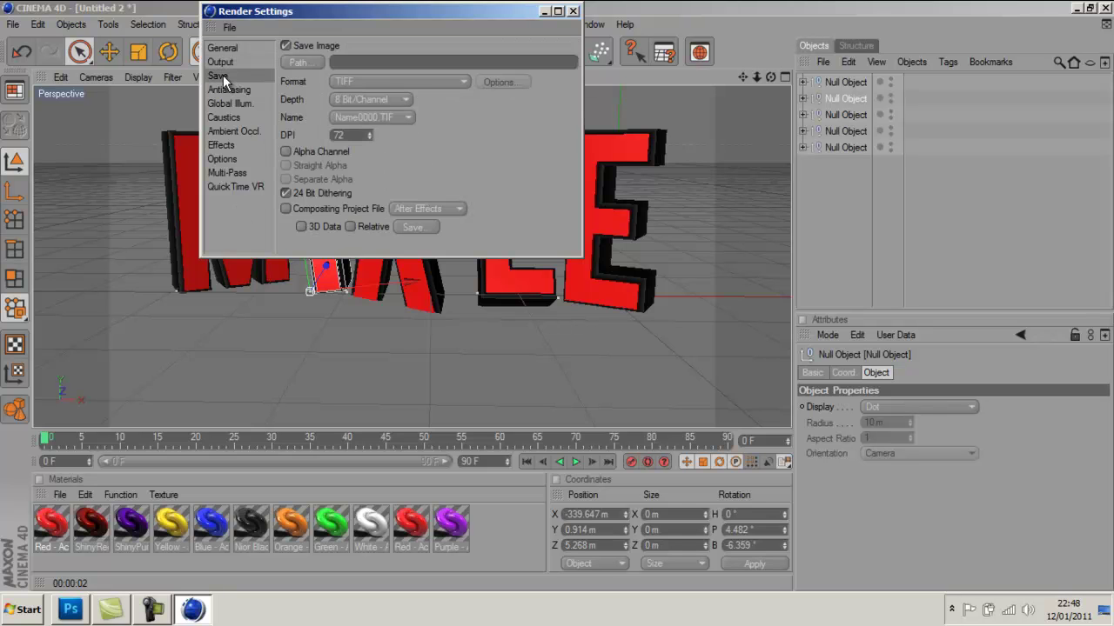
left_click(302, 65)
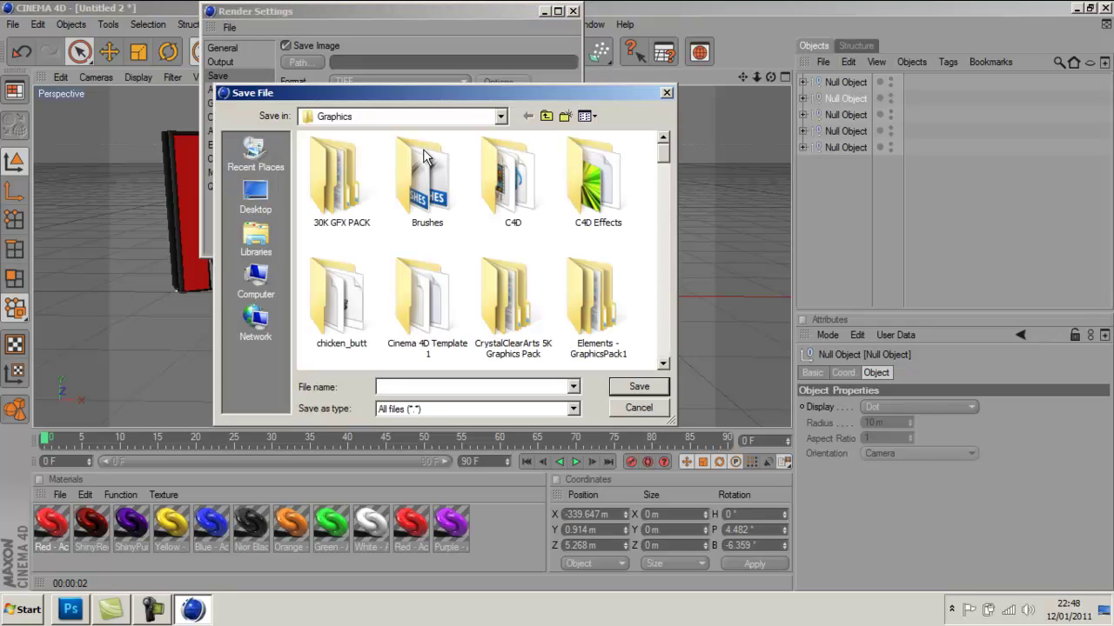
left_click(546, 116)
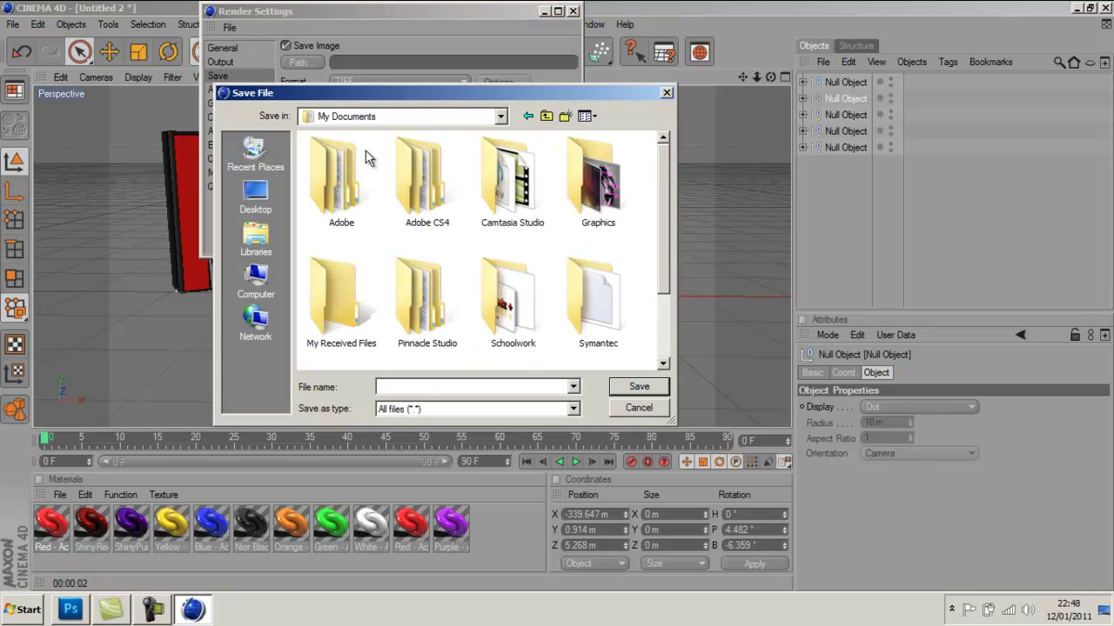
left_click(256, 196)
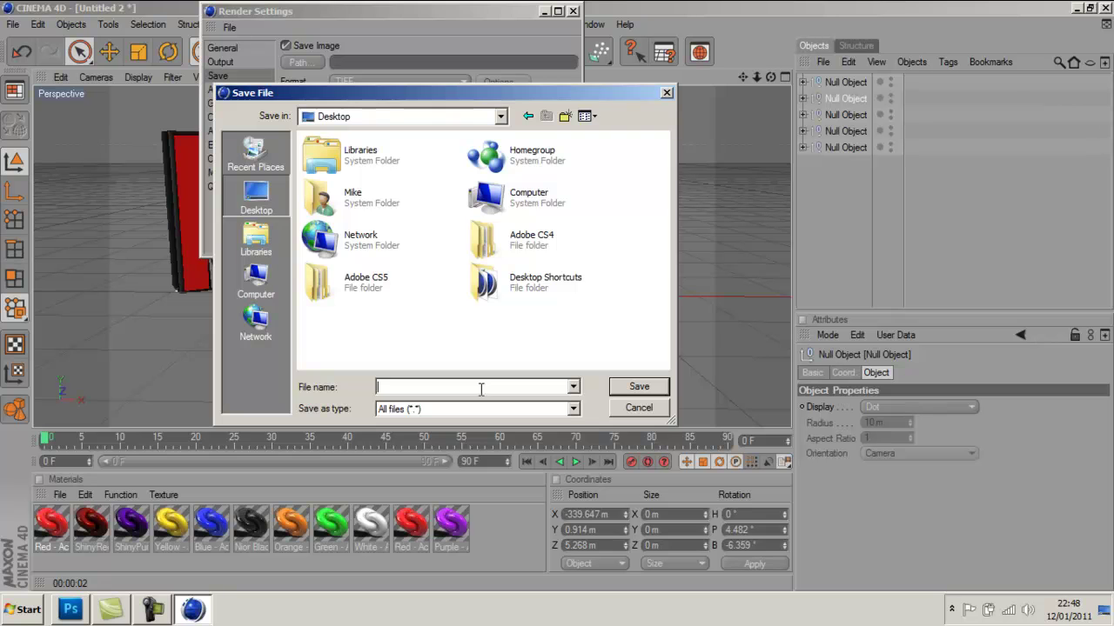
type("Mikee")
left_click(630, 388)
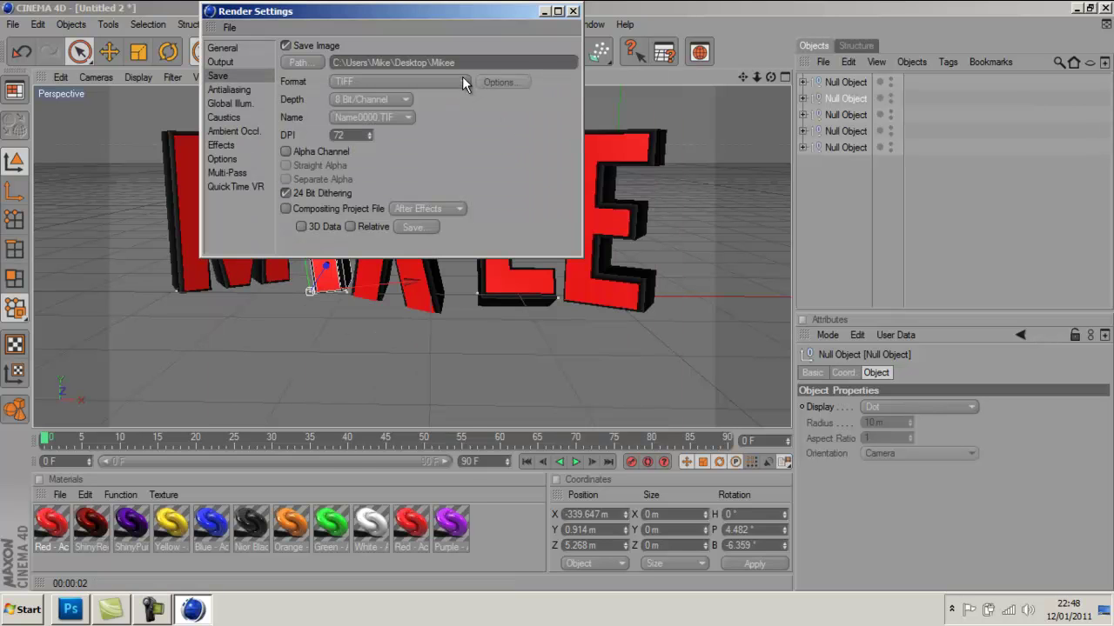
Step: Choose QuickTime PNG as the save format and enable the alpha channel
left_click(462, 83)
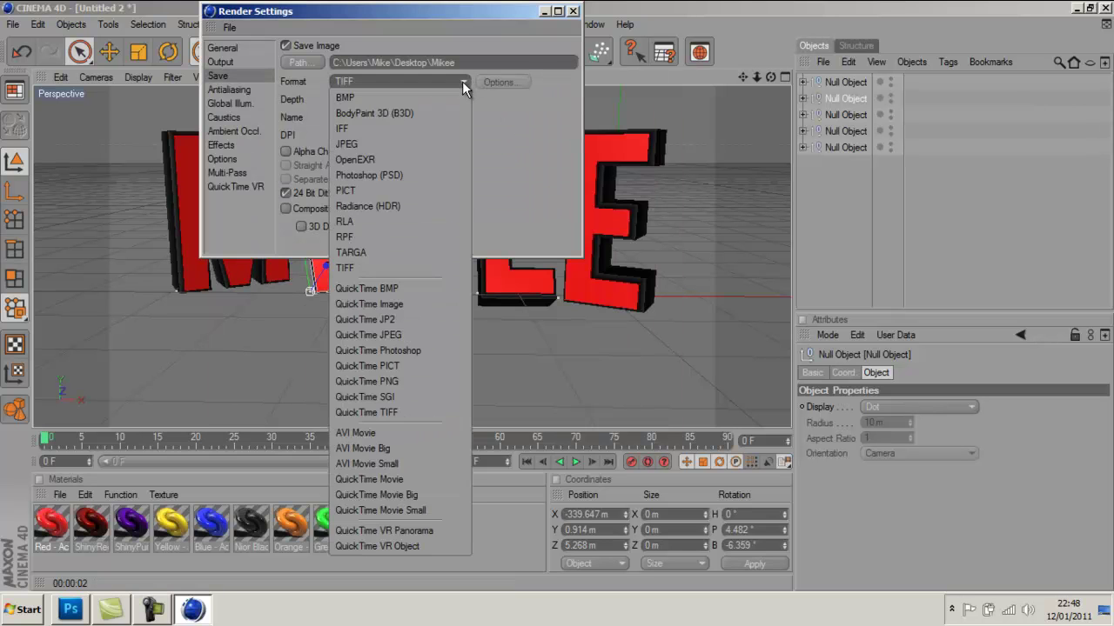
left_click(418, 382)
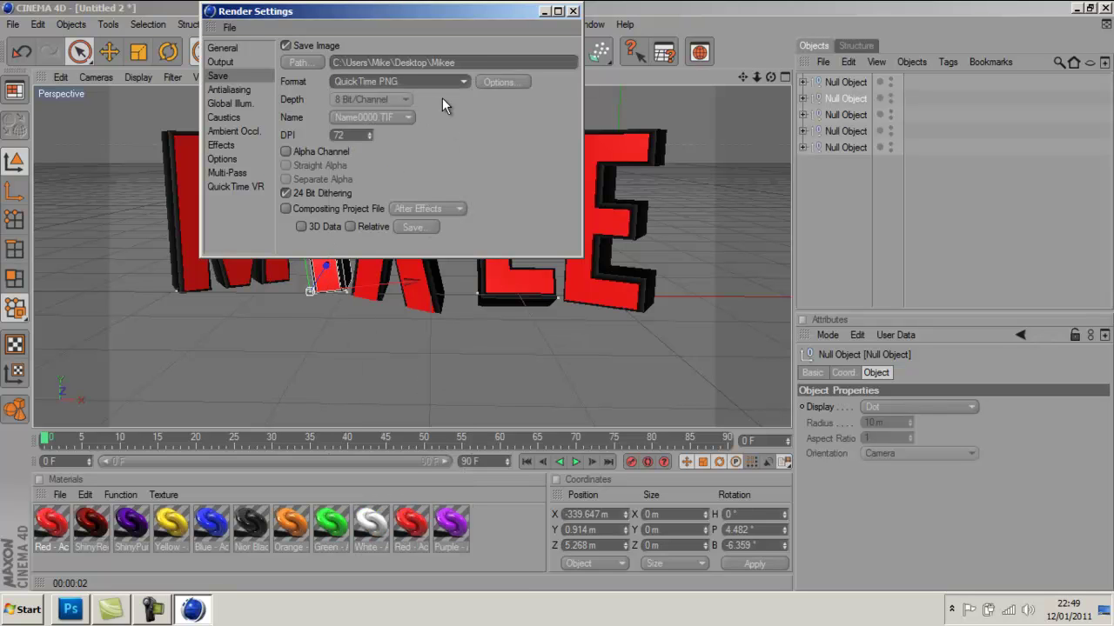
left_click(286, 151)
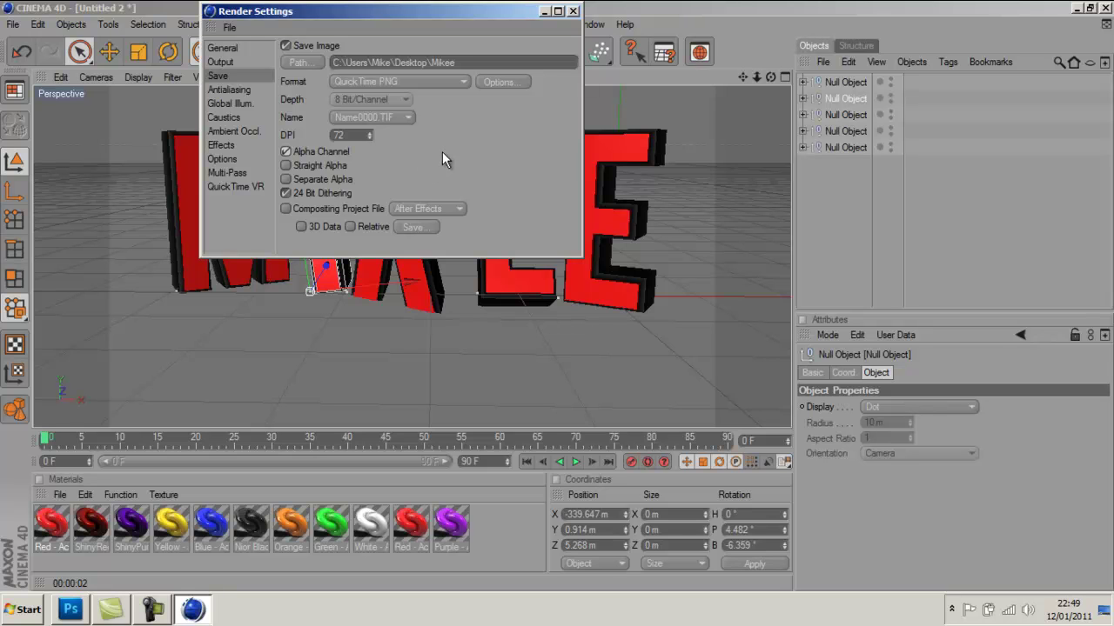
Step: Set antialiasing to Best with a maximum level of 2x2, recheck the save options and close the render settings
left_click(228, 89)
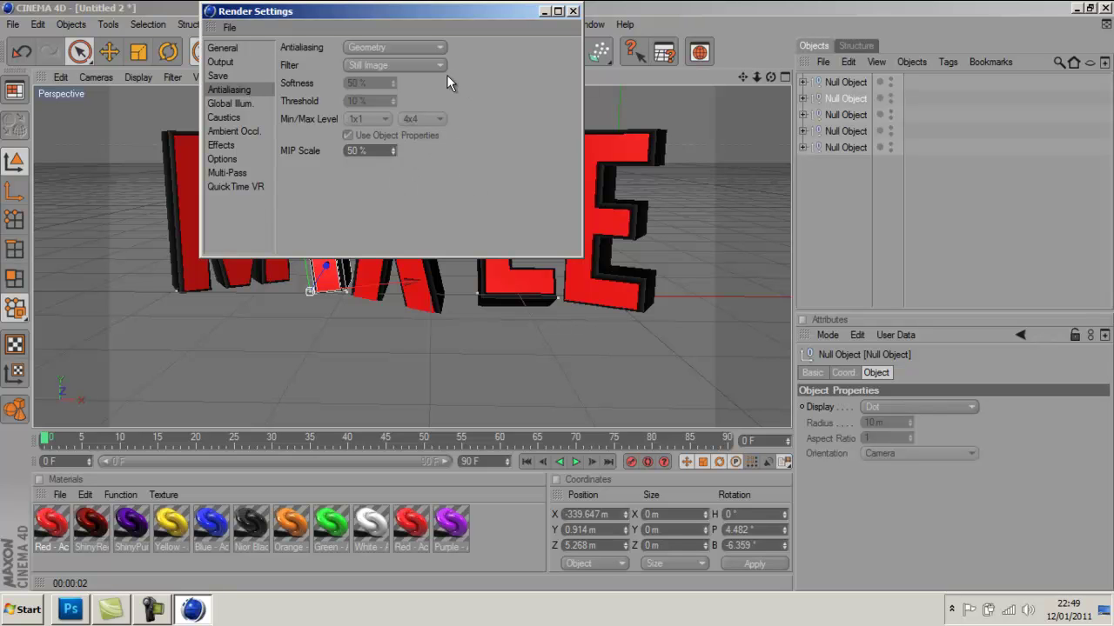
left_click(423, 48)
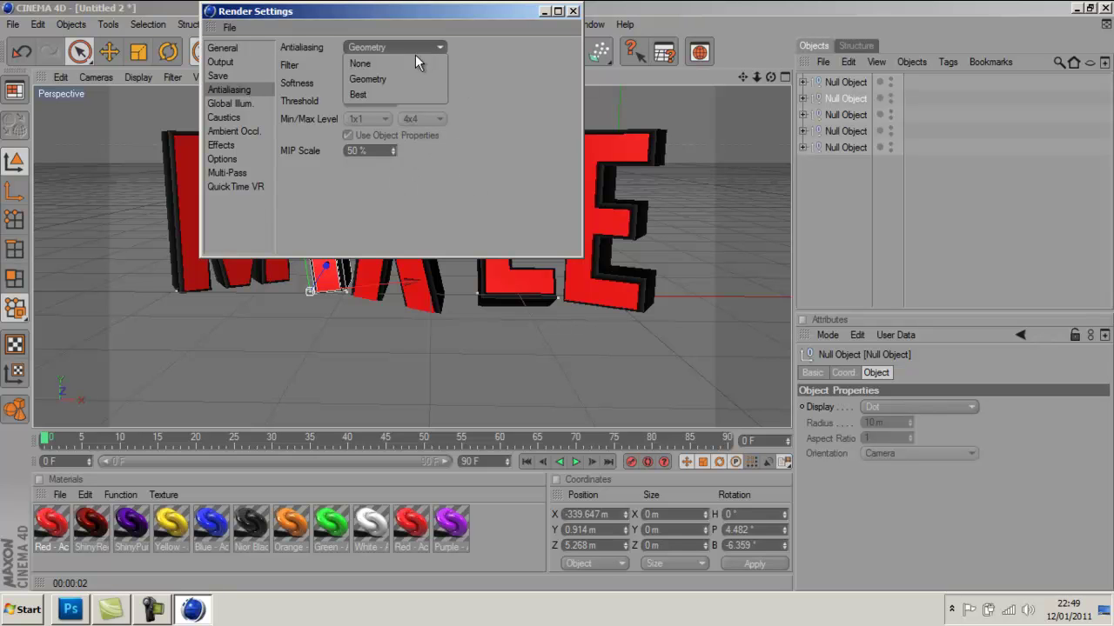
left_click(388, 94)
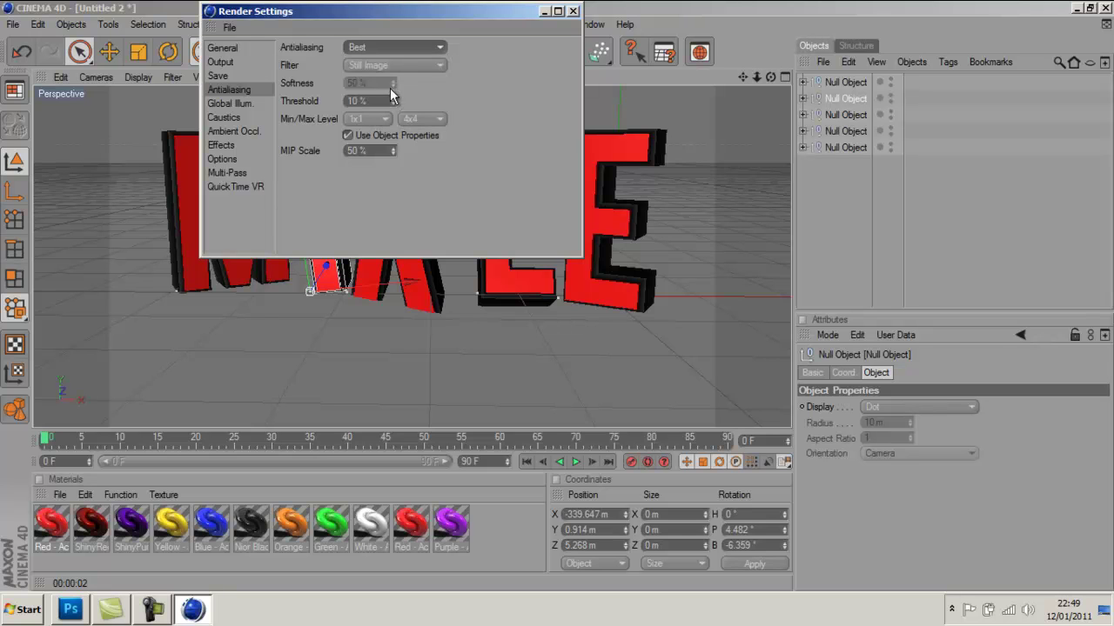
left_click(424, 118)
left_click(422, 149)
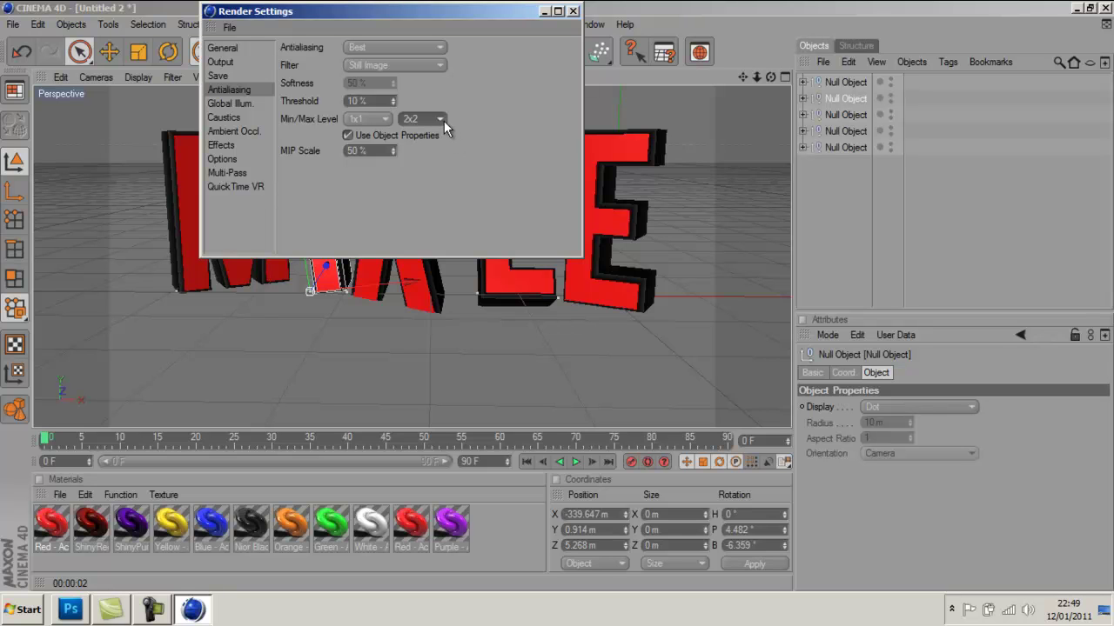
left_click(439, 118)
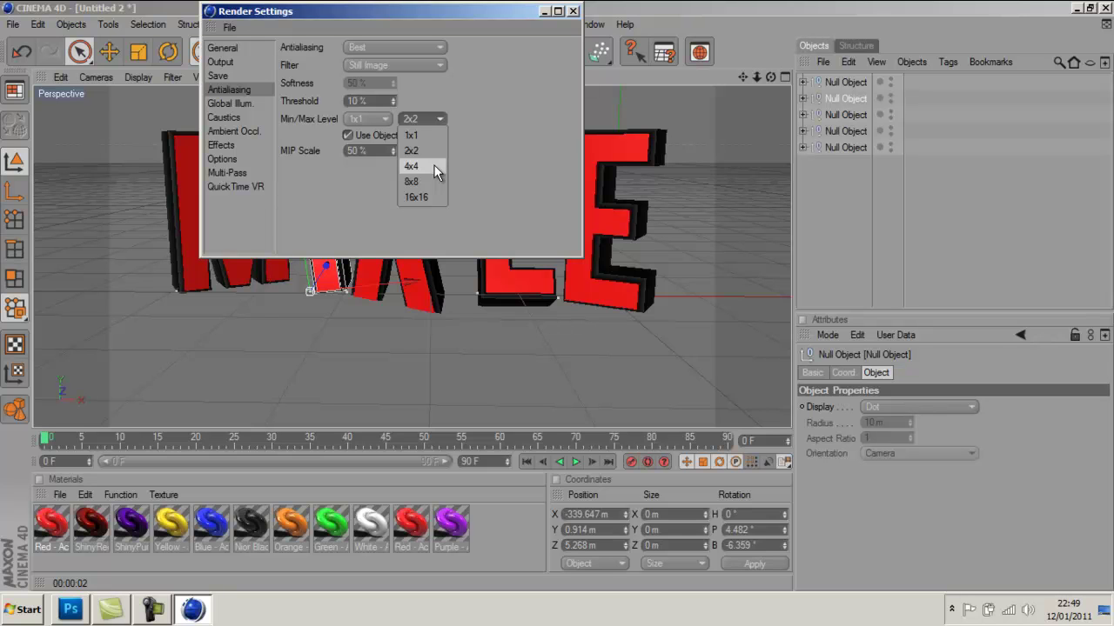
left_click(485, 154)
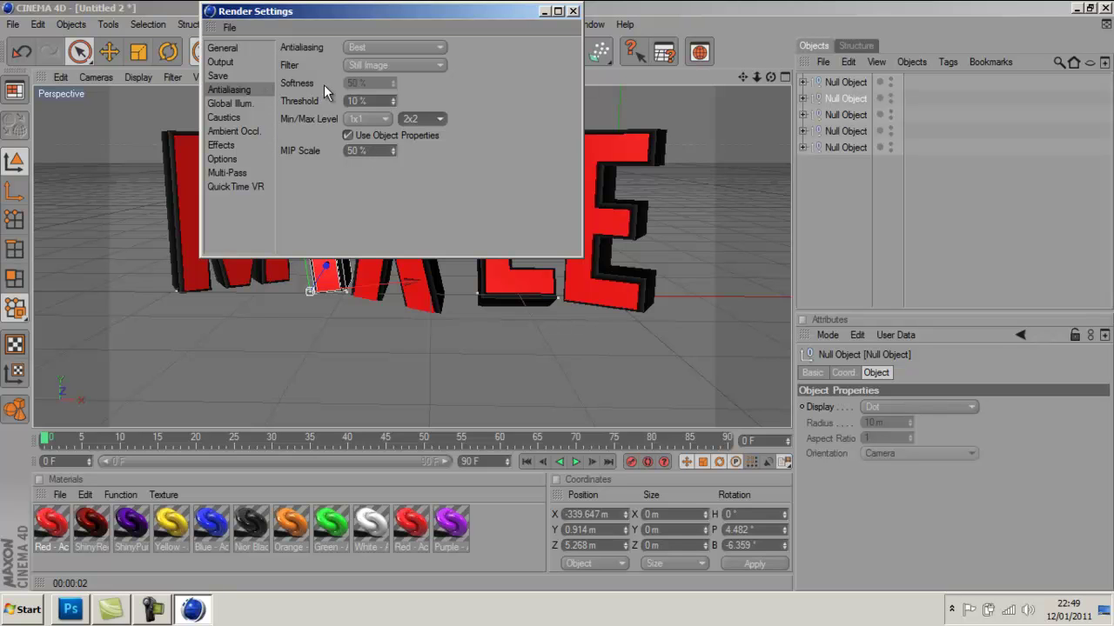
left_click(228, 76)
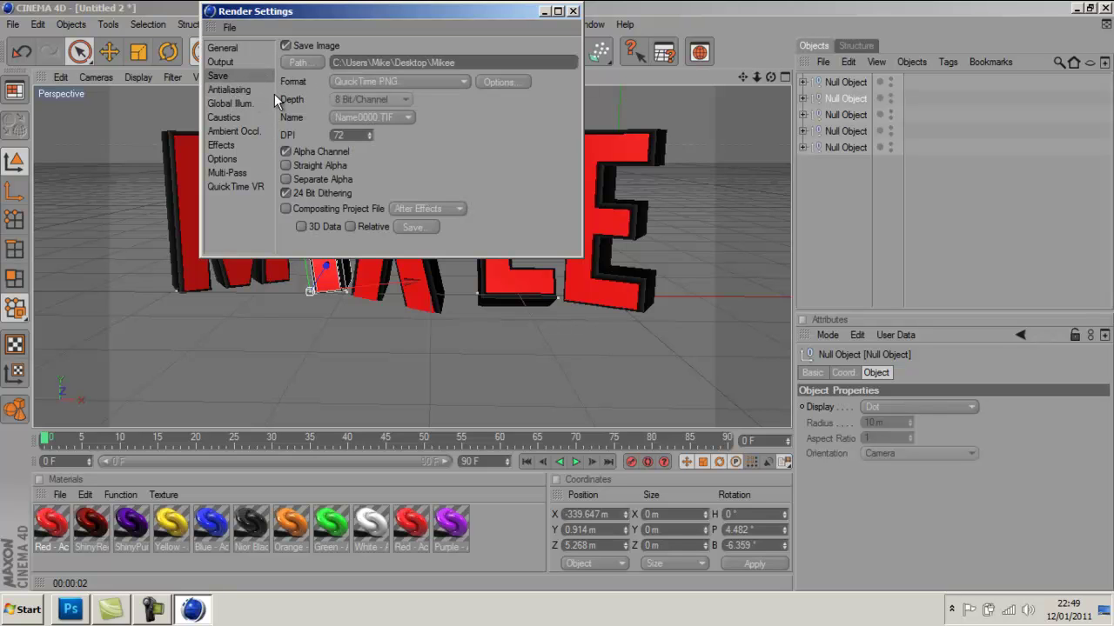
left_click(243, 89)
left_click(574, 12)
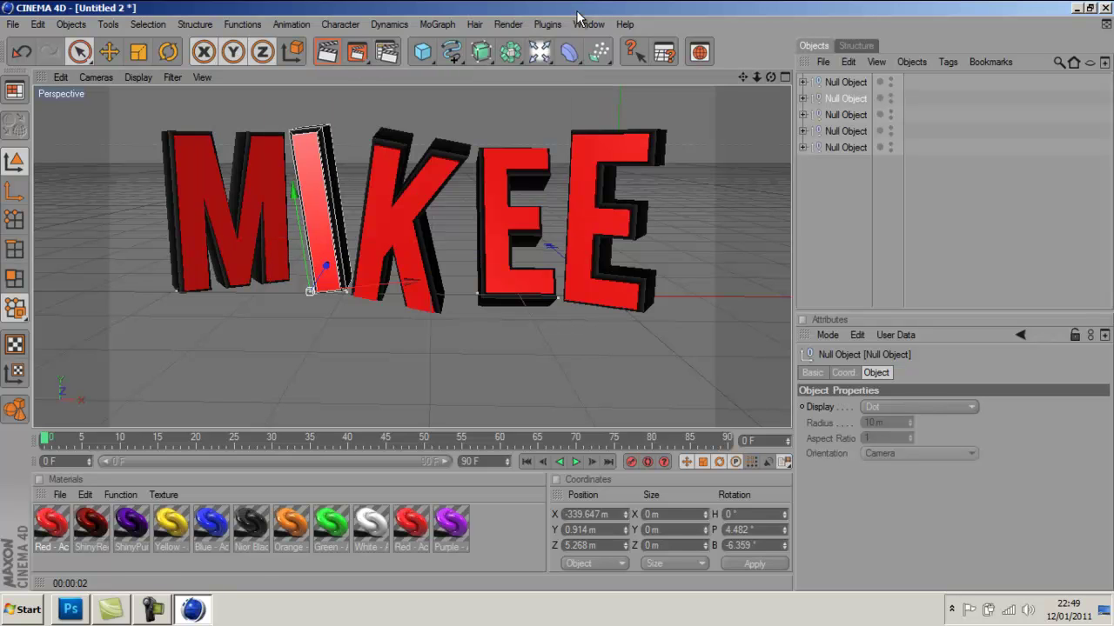
Step: Render the scene in the Picture Viewer, view it maximized and minimize the viewer
left_click(359, 53)
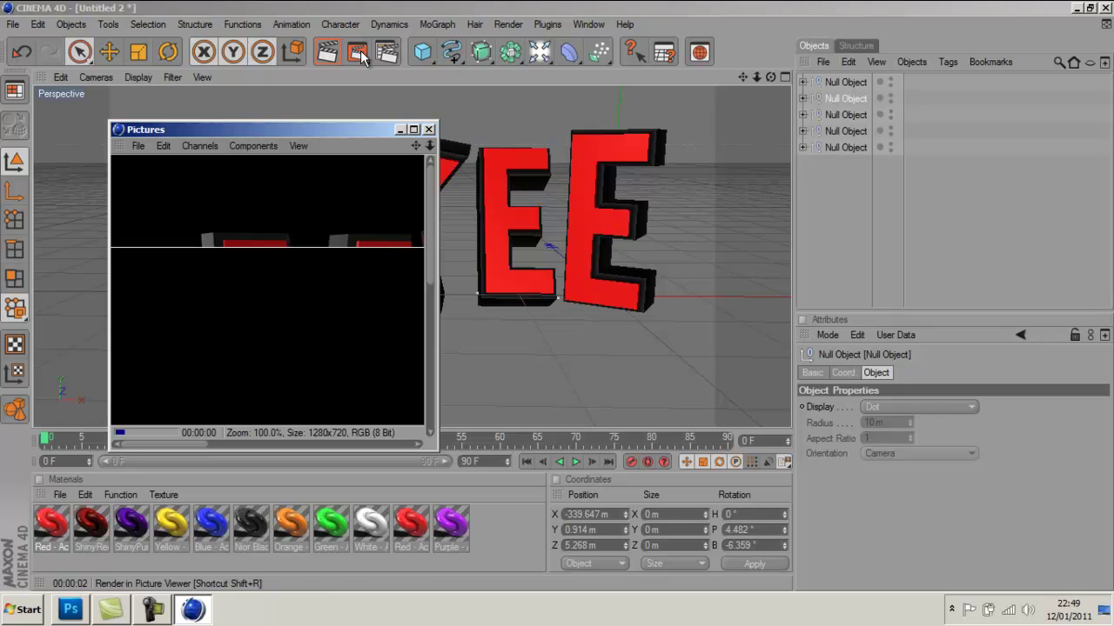
double_click(365, 129)
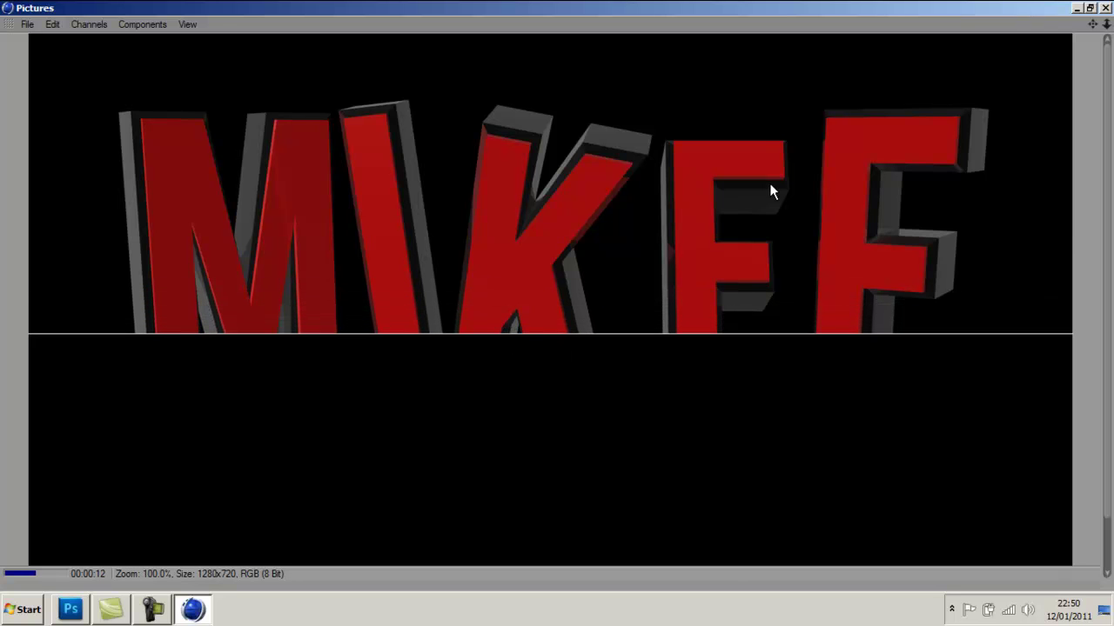
left_click(1077, 10)
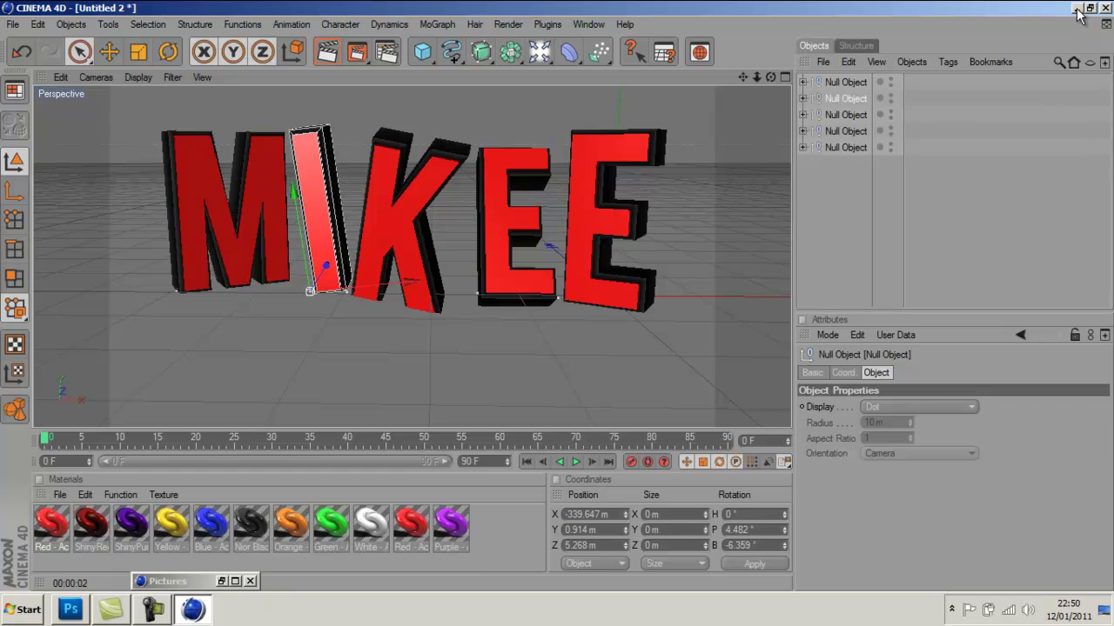
Step: Minimize Cinema 4D, locate the rendered image file on the desktop and switch to Photoshop
left_click(1077, 9)
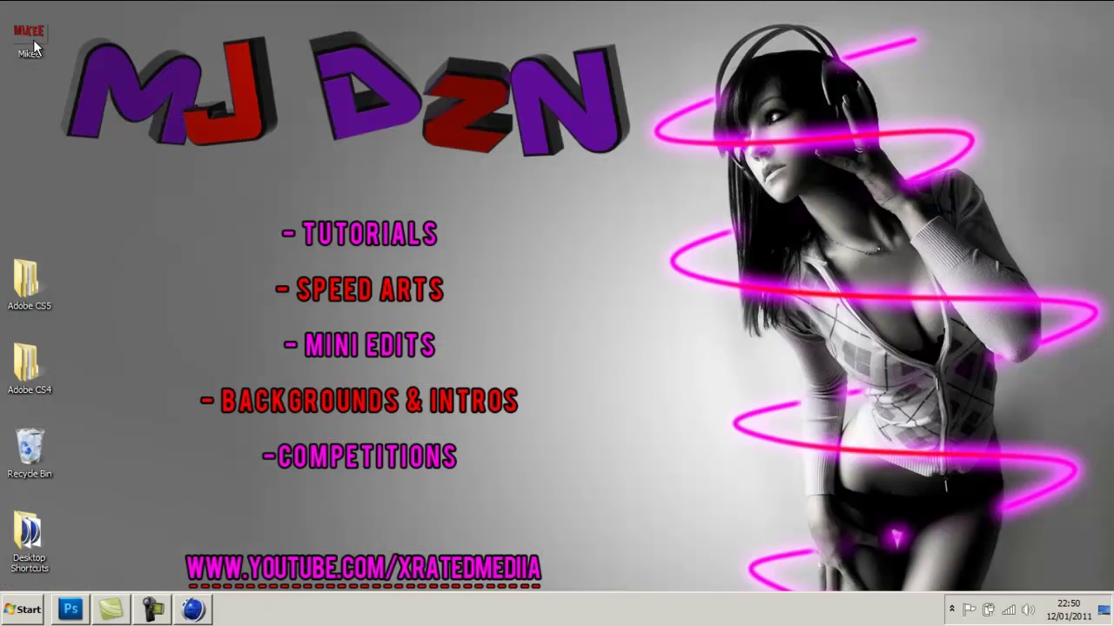
left_click_drag(32, 34, 32, 116)
left_click(69, 606)
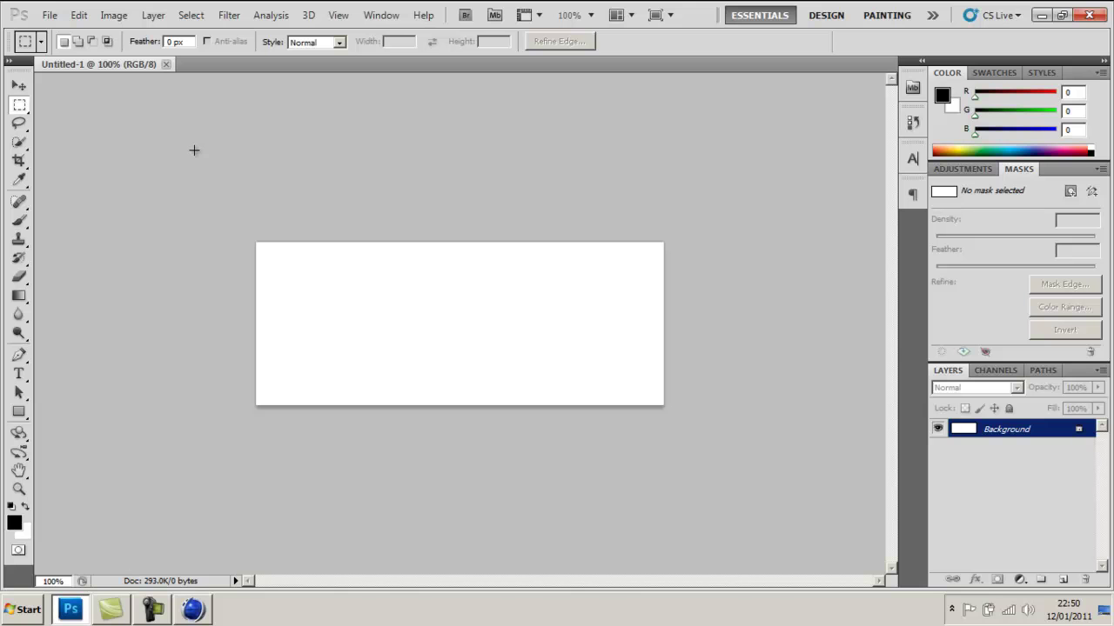
Step: Open the rendered 3D text PNG from the desktop
left_click(50, 15)
left_click(68, 47)
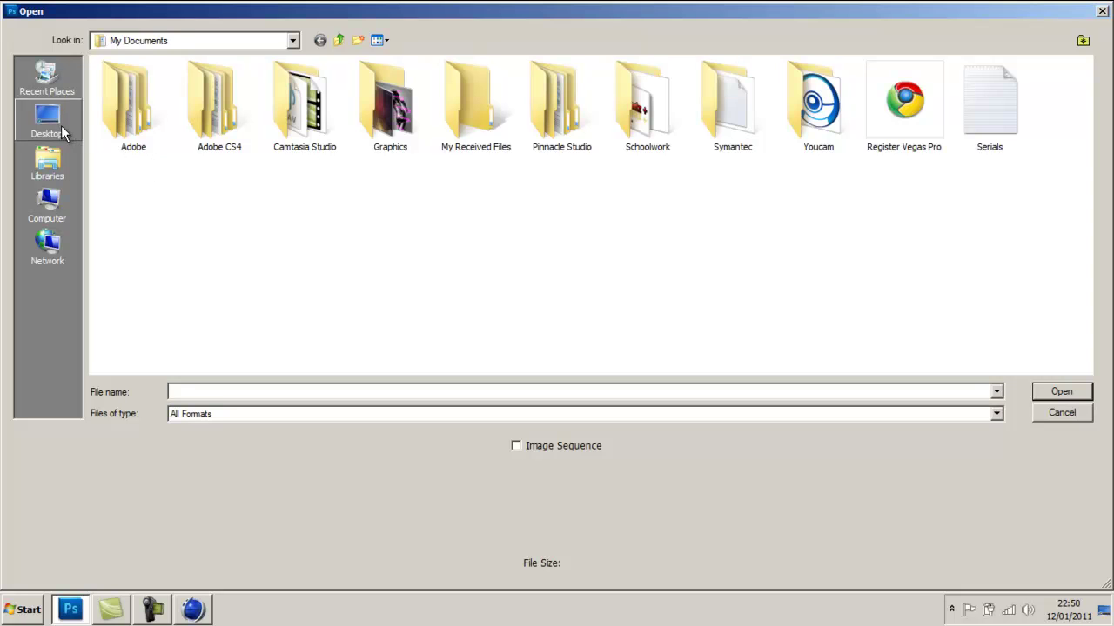
left_click(60, 126)
left_click(450, 120)
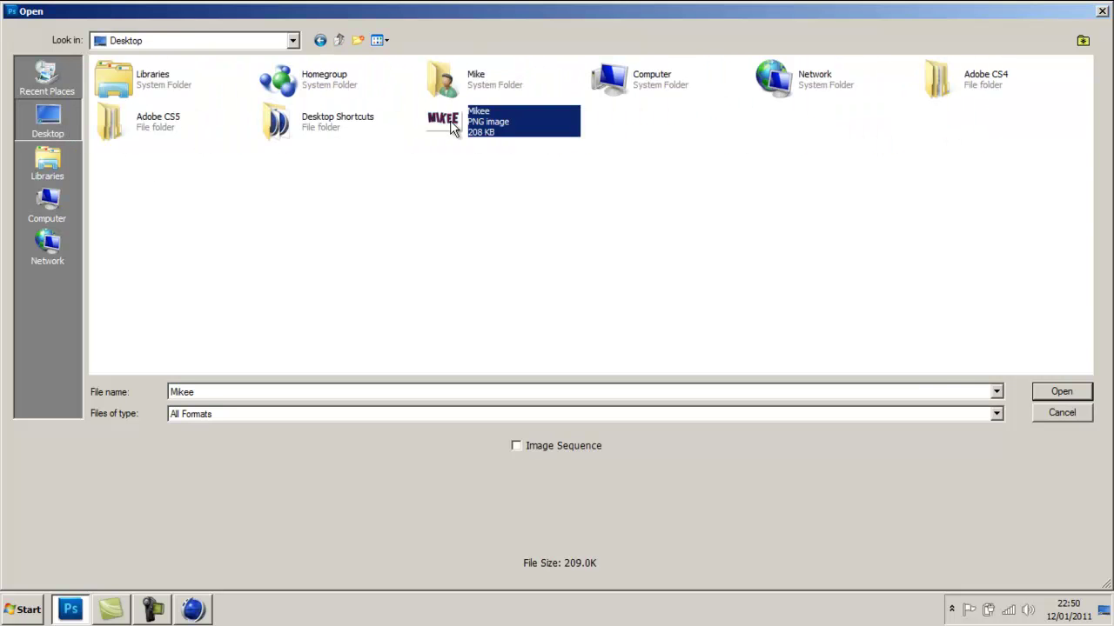
double_click(450, 123)
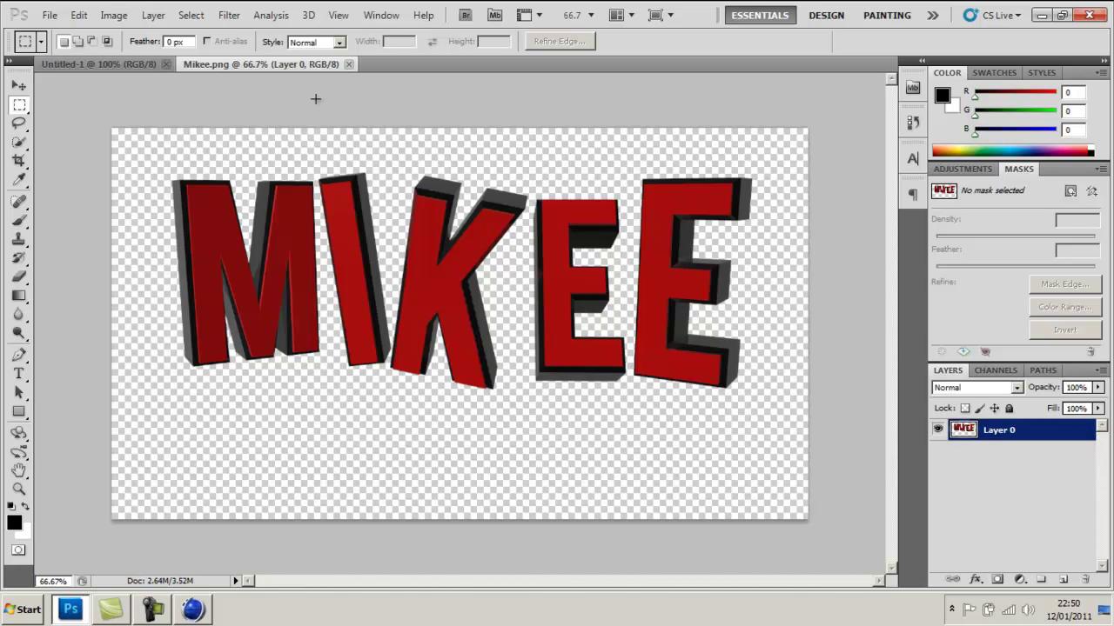
Step: Copy the rendered text into the Untitled-1 document with the Move tool, close the source image and reposition the new layer
left_click(18, 86)
left_click_drag(209, 64, 231, 131)
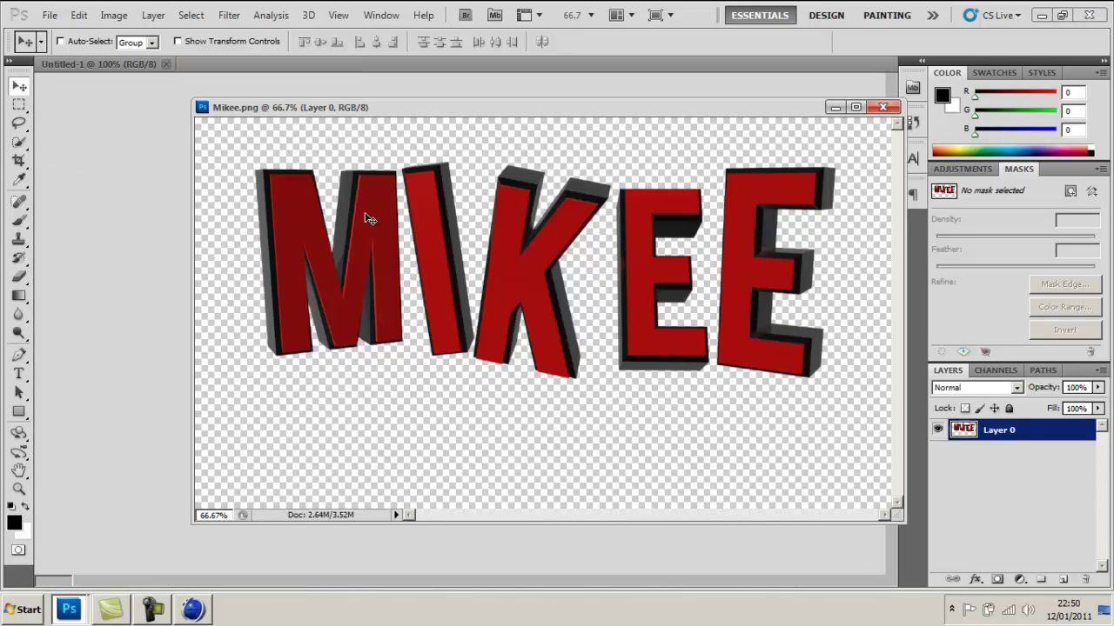
left_click_drag(348, 237, 146, 259)
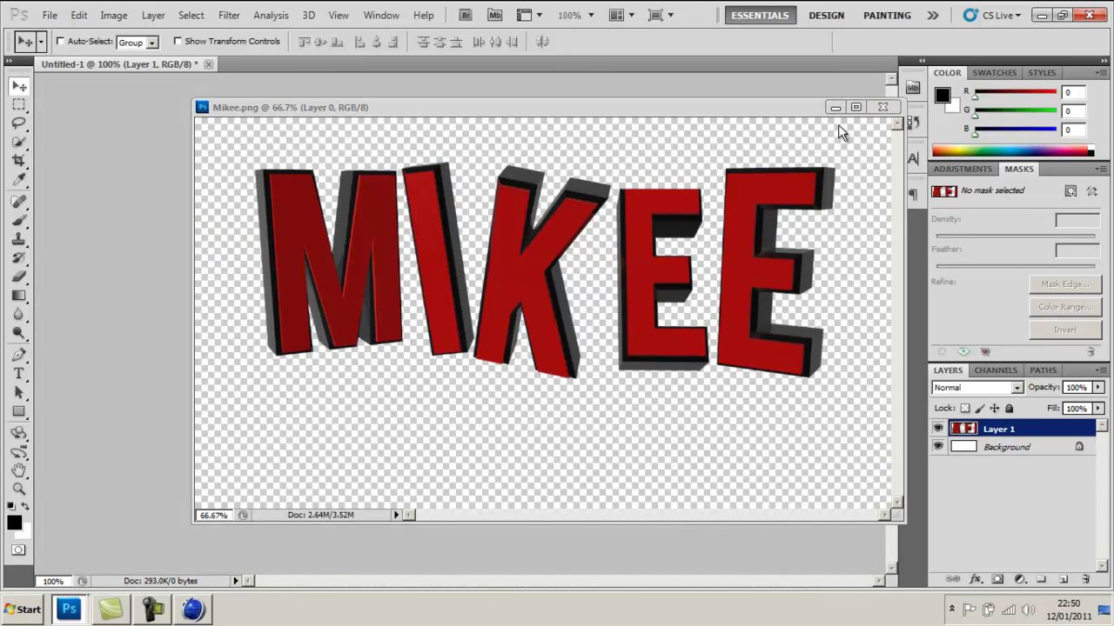
left_click(882, 108)
left_click_drag(543, 322, 600, 348)
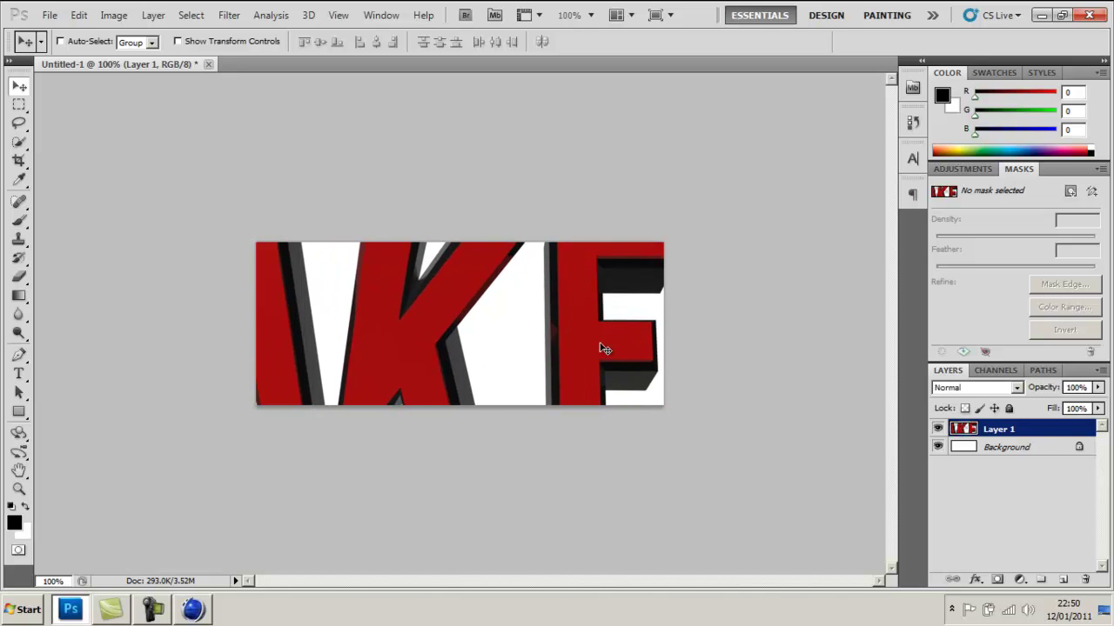
Step: Free-transform the text layer, scaling it down to fit the right part of the banner, and apply the transformation
key("ctrl+t")
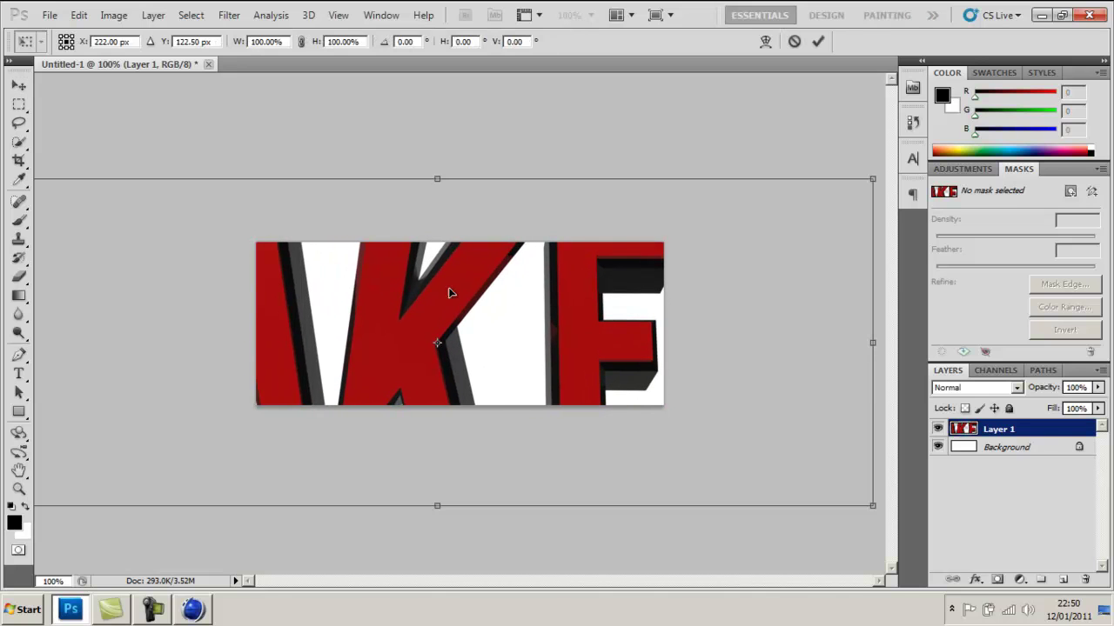
left_click_drag(374, 272, 478, 306)
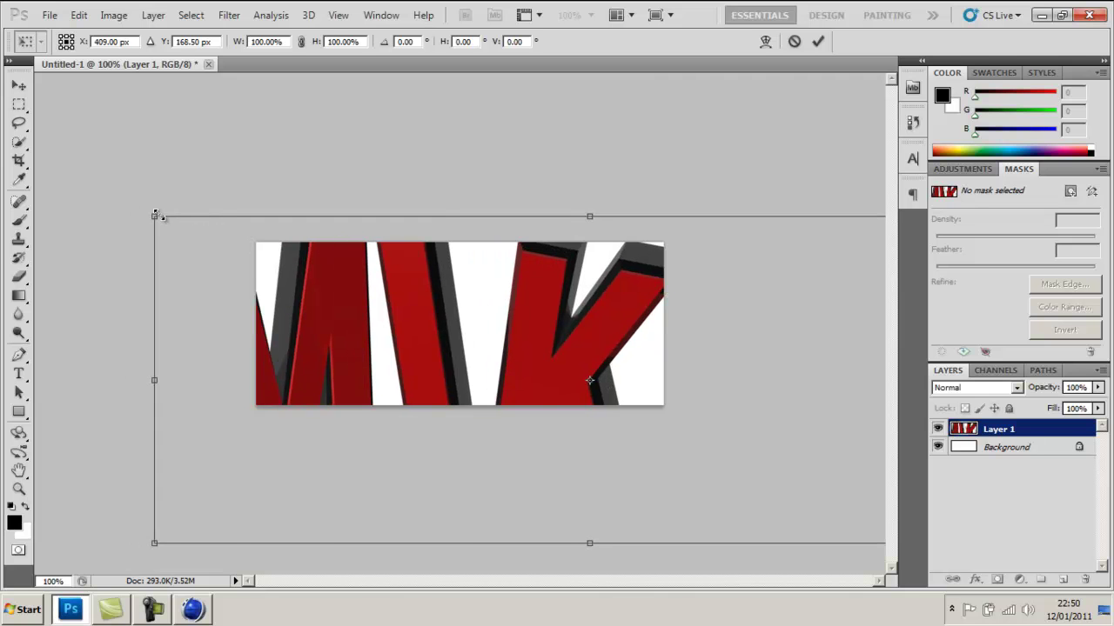
left_click_drag(154, 217, 629, 366)
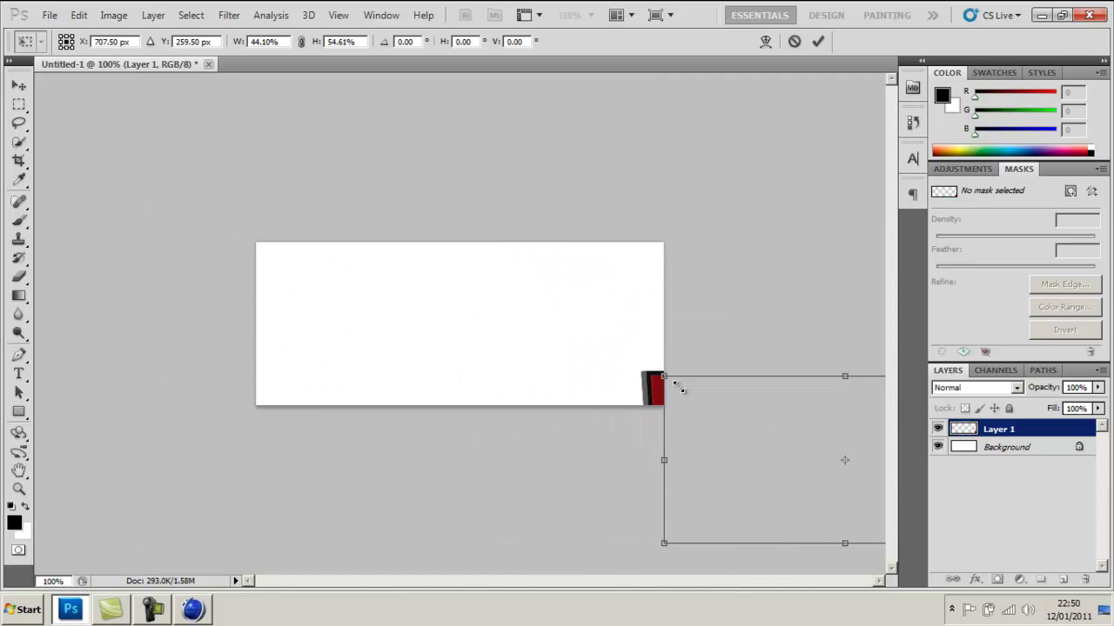
left_click_drag(676, 386, 753, 416)
left_click_drag(796, 467, 429, 324)
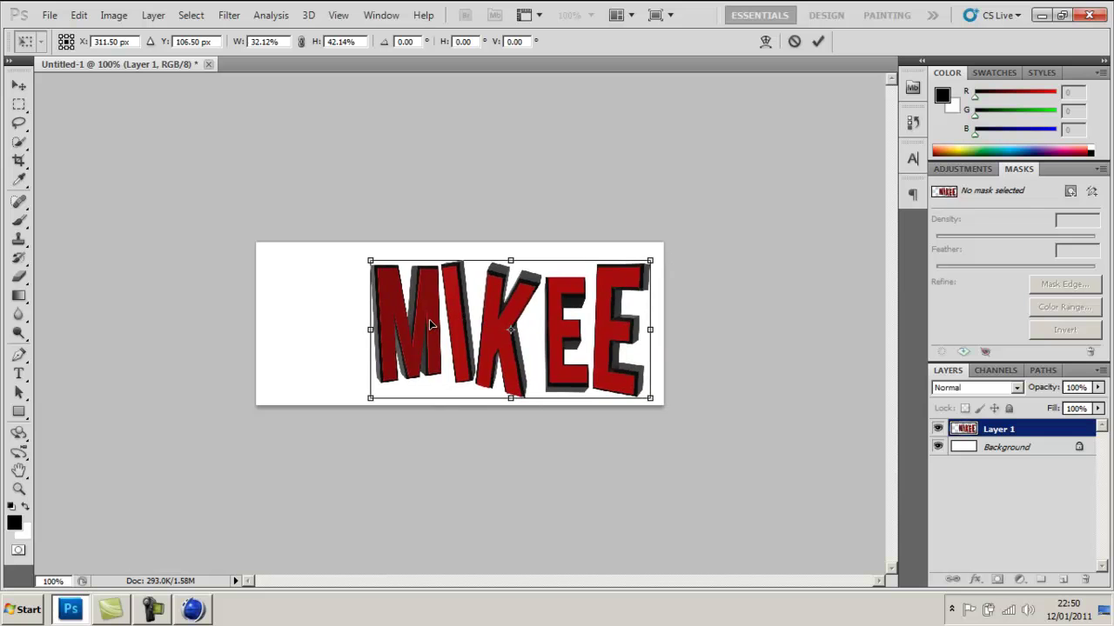
left_click_drag(371, 261, 454, 318)
key("Return")
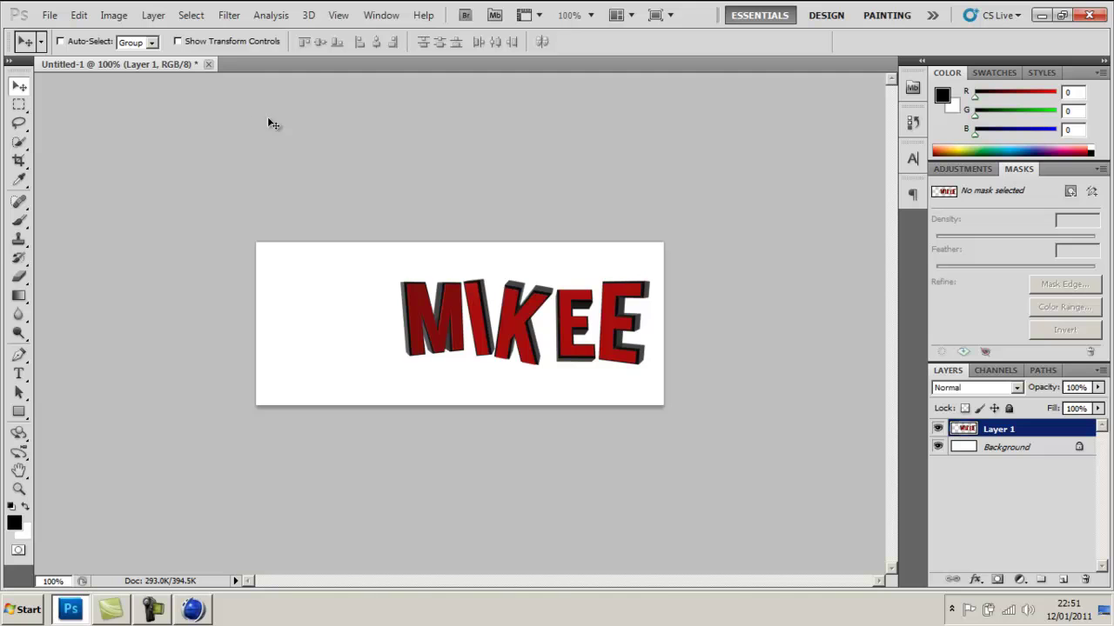
Step: Start opening another image and browse to the Graphics folder in My Documents
left_click(50, 14)
left_click(77, 46)
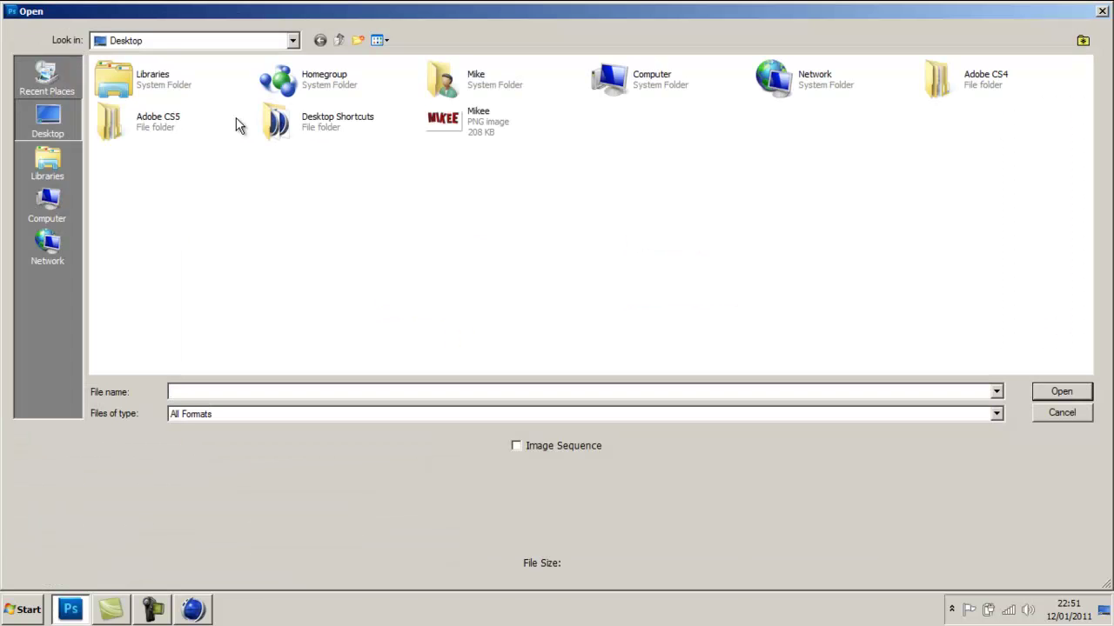
double_click(473, 92)
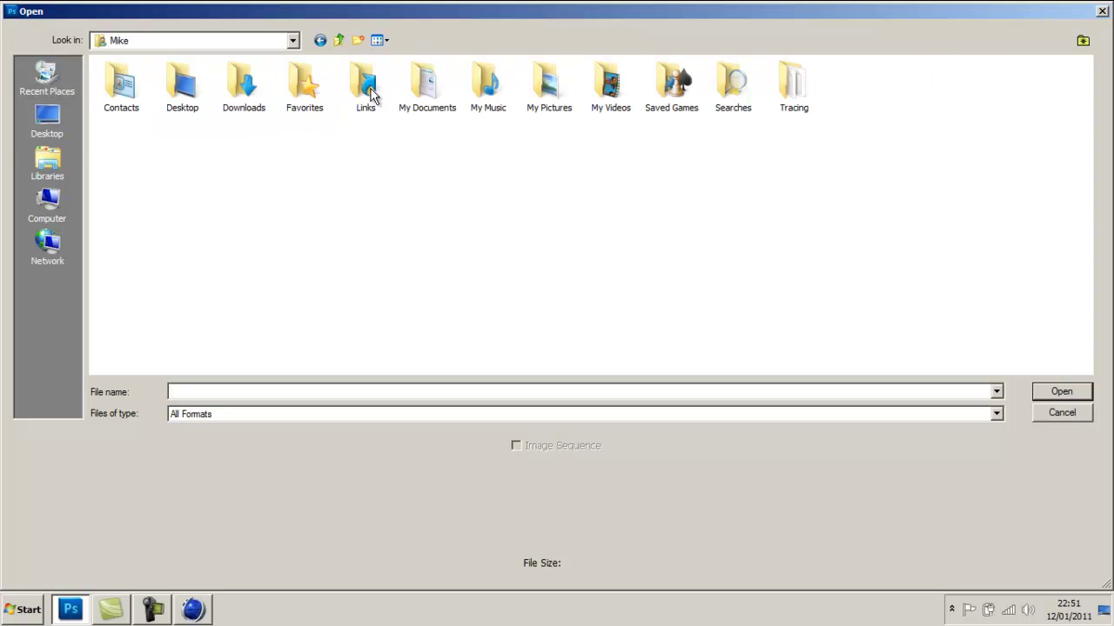
double_click(436, 97)
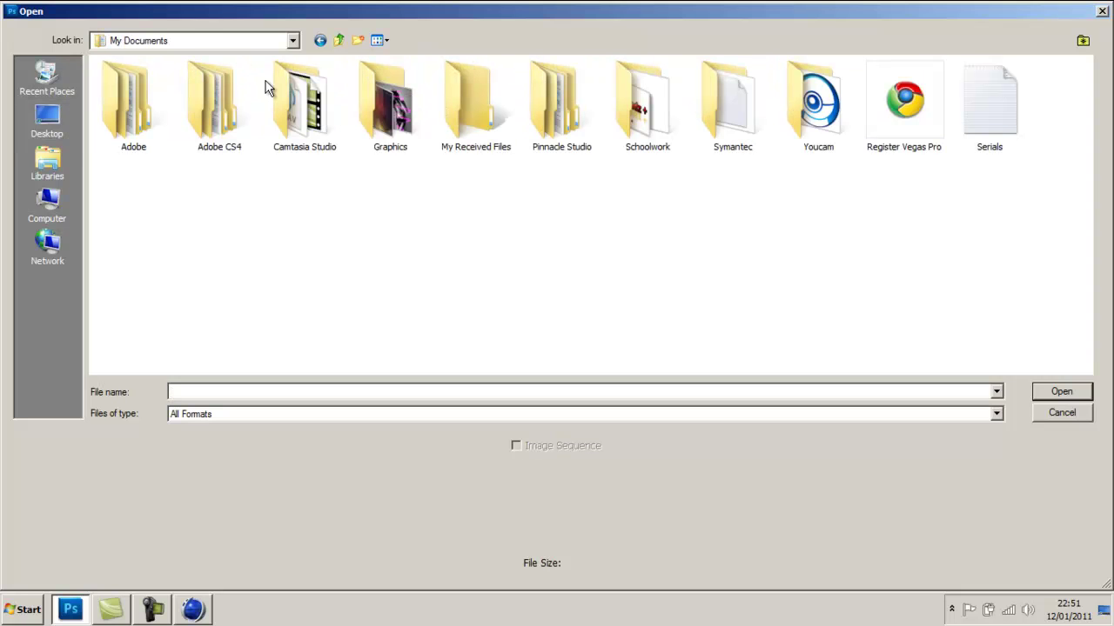
double_click(382, 117)
Step: Find the Renders folder inside Graphics and open Megan Fox.psd from it
key("Down")
key("Down")
key("Down")
key("Down")
key("Down")
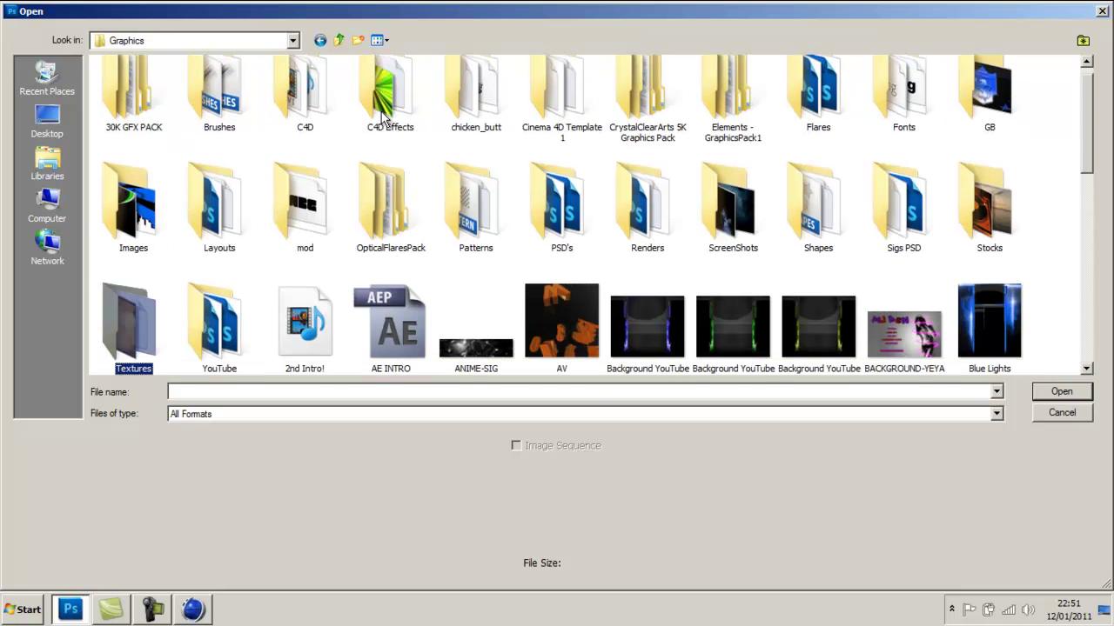
key("Down")
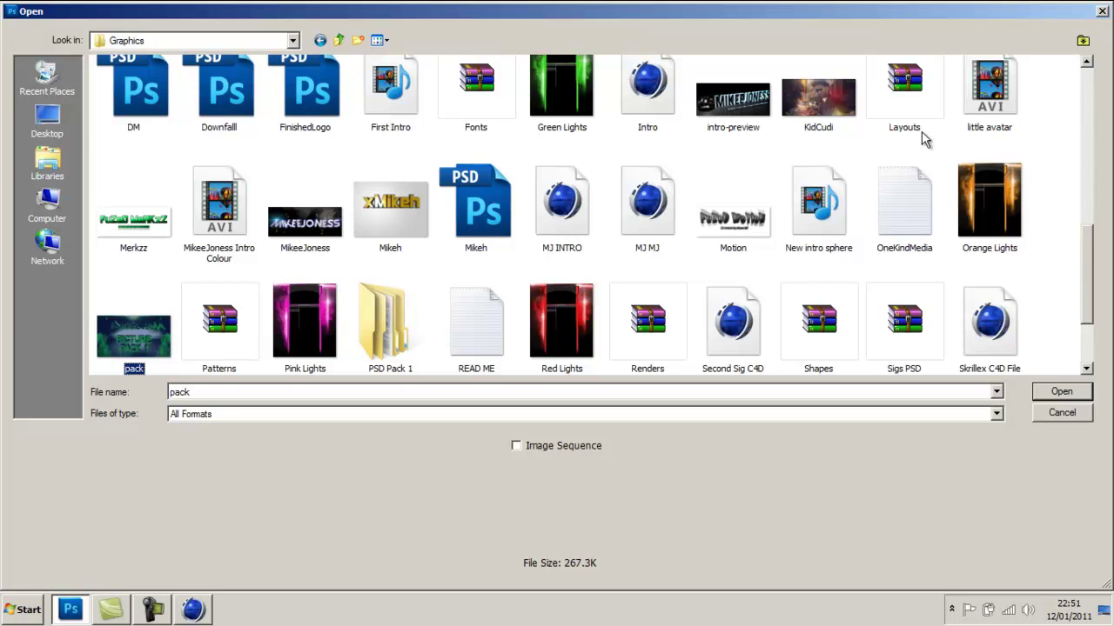
key("Up")
key("Up")
key("Up")
left_click_drag(1086, 240, 1086, 198)
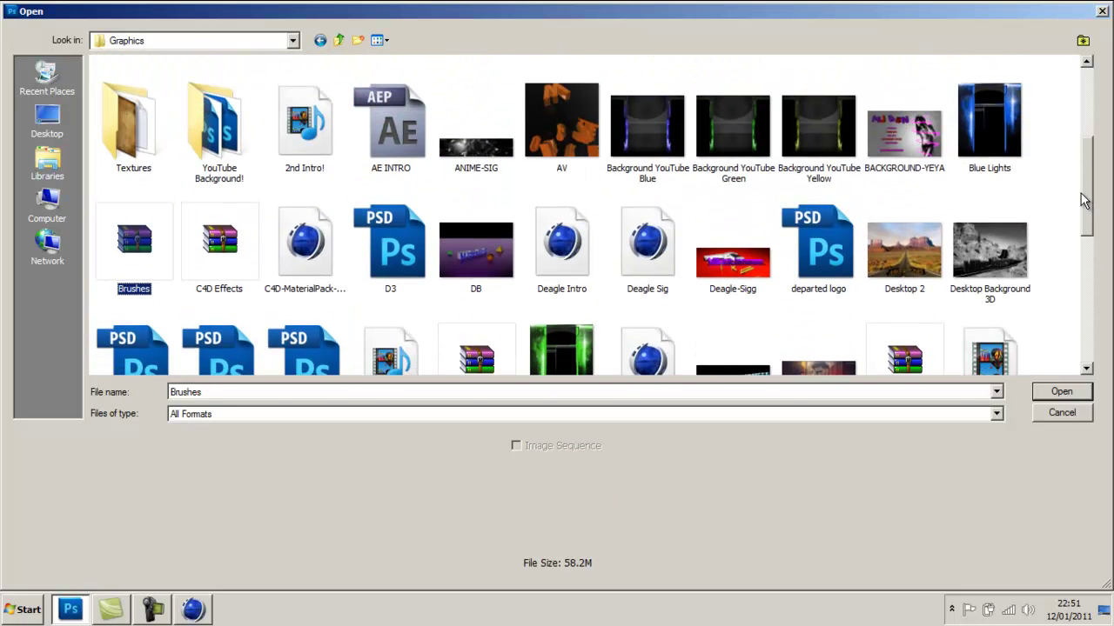
scroll(1014, 129, "up", 2)
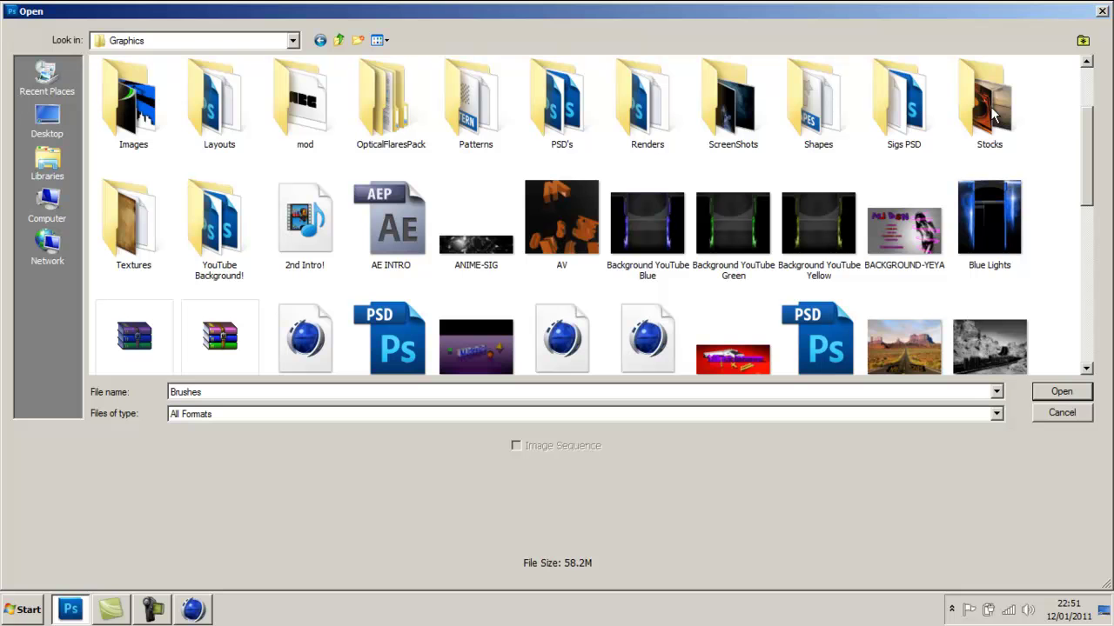
double_click(655, 100)
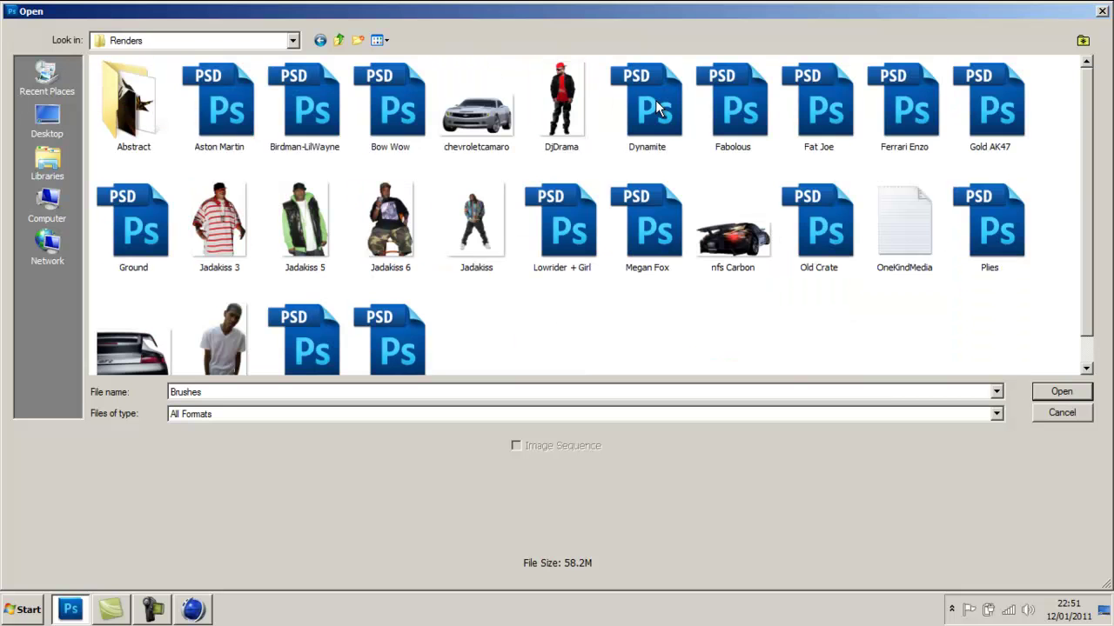
double_click(668, 256)
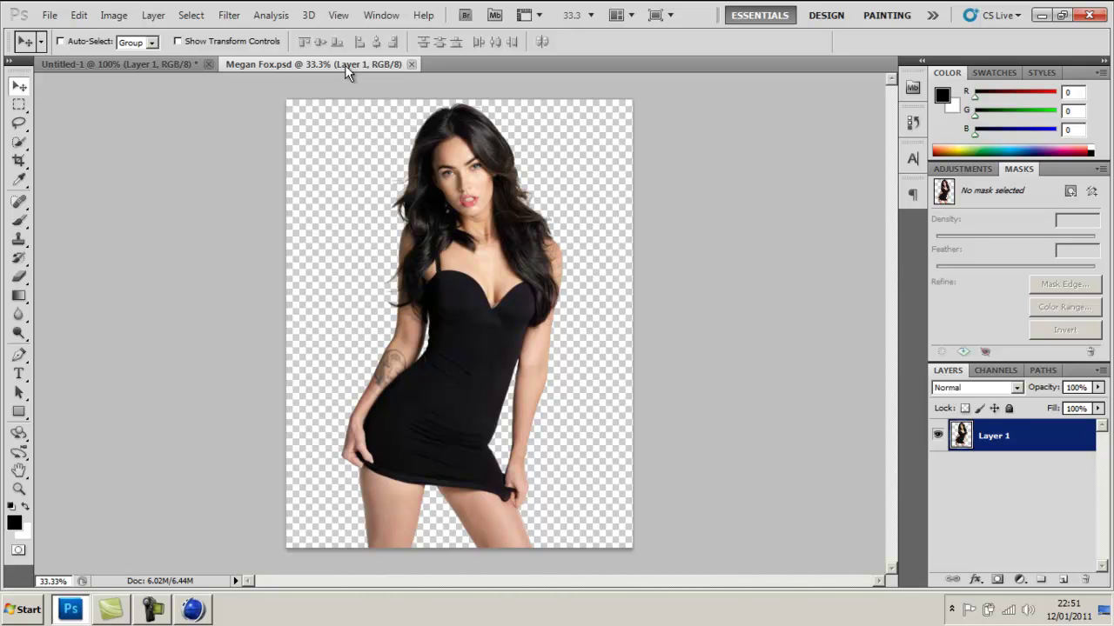
Step: Float the Megan Fox.psd window, copy its figure into the banner document as a new layer and close the source
left_click_drag(345, 65, 464, 132)
left_click_drag(527, 274, 426, 414)
left_click(665, 132)
Step: Free-transform the figure layer to about 11% width and 10% height, placing it left of the text at the banner's bottom edge
key("ctrl+t")
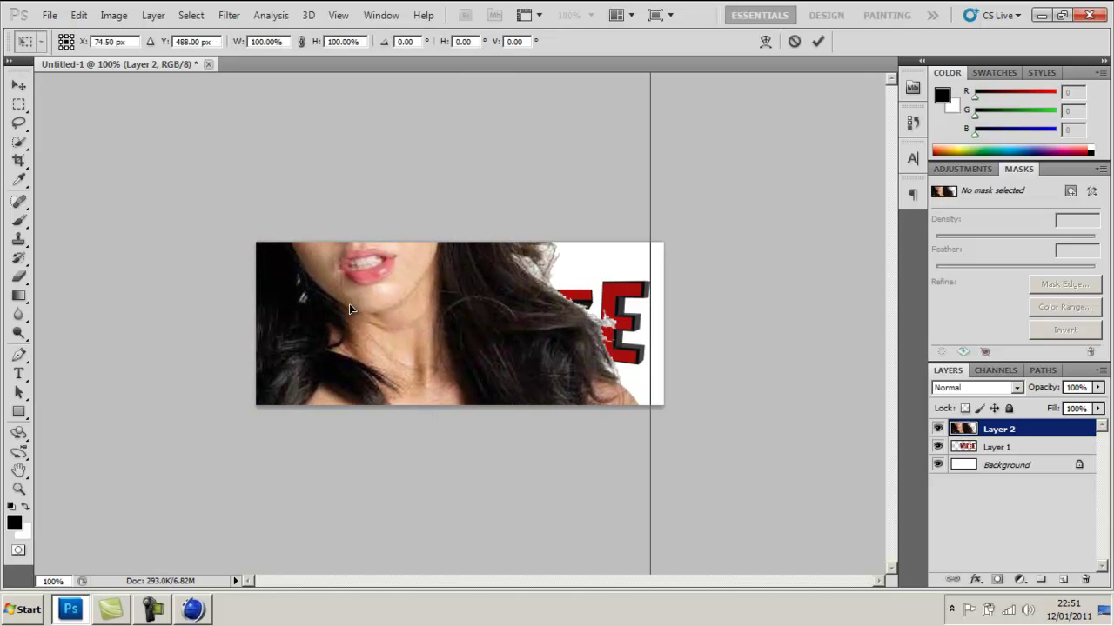
left_click_drag(349, 304, 509, 464)
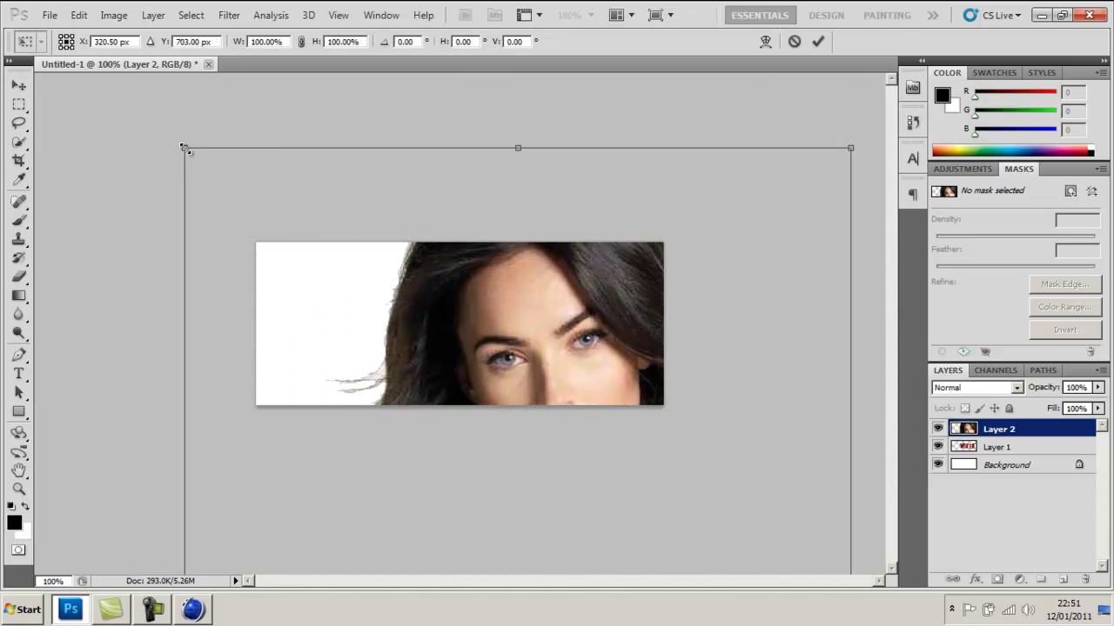
left_click_drag(185, 148, 336, 233)
left_click_drag(347, 292, 388, 493)
left_click_drag(478, 539, 324, 311)
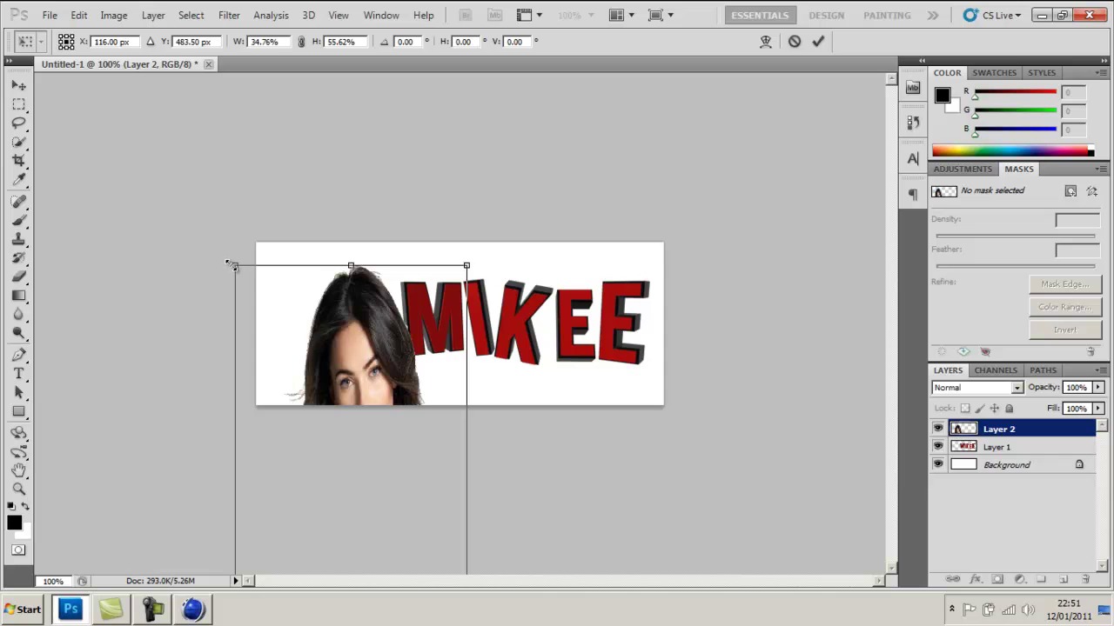
left_click_drag(235, 266, 290, 406)
left_click_drag(310, 443, 290, 316)
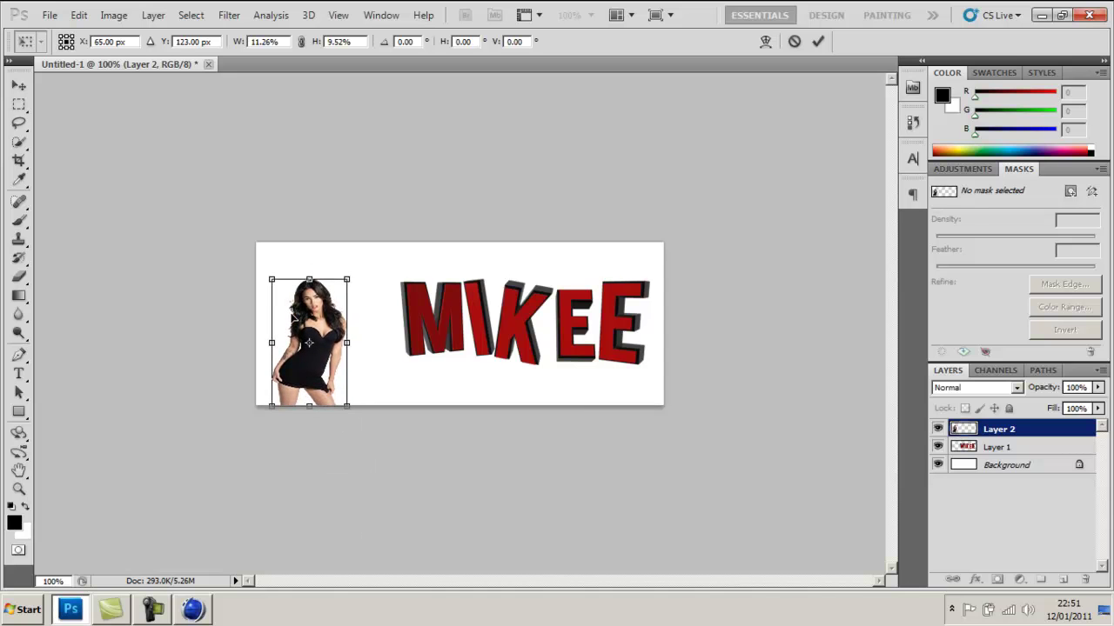